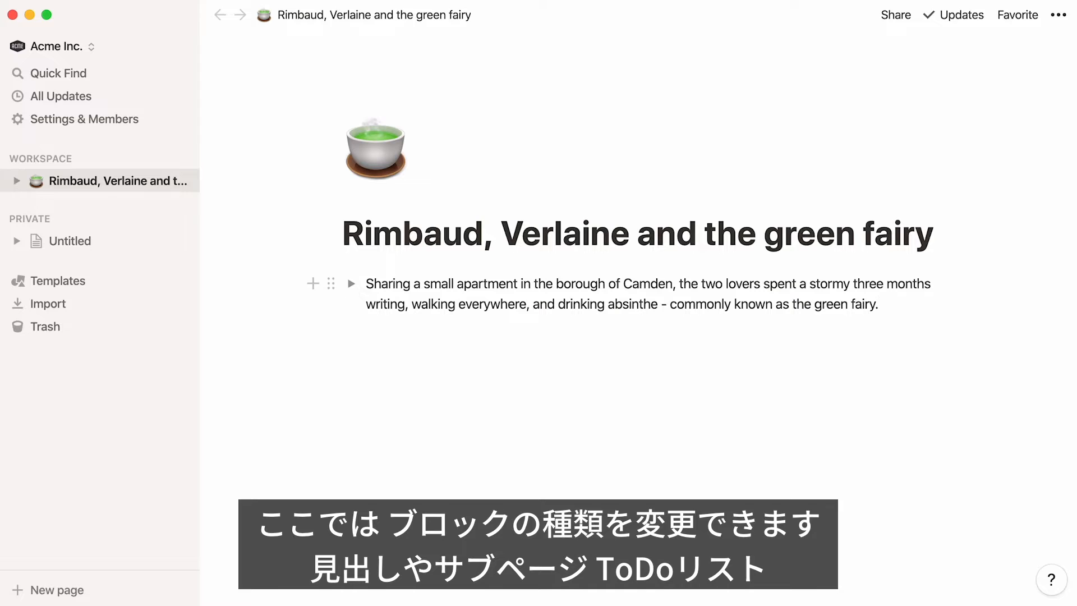
Change the paragraph block under the title to a callout and convert it back into plain Text
{"action": "key", "text": "super+alt+8"}
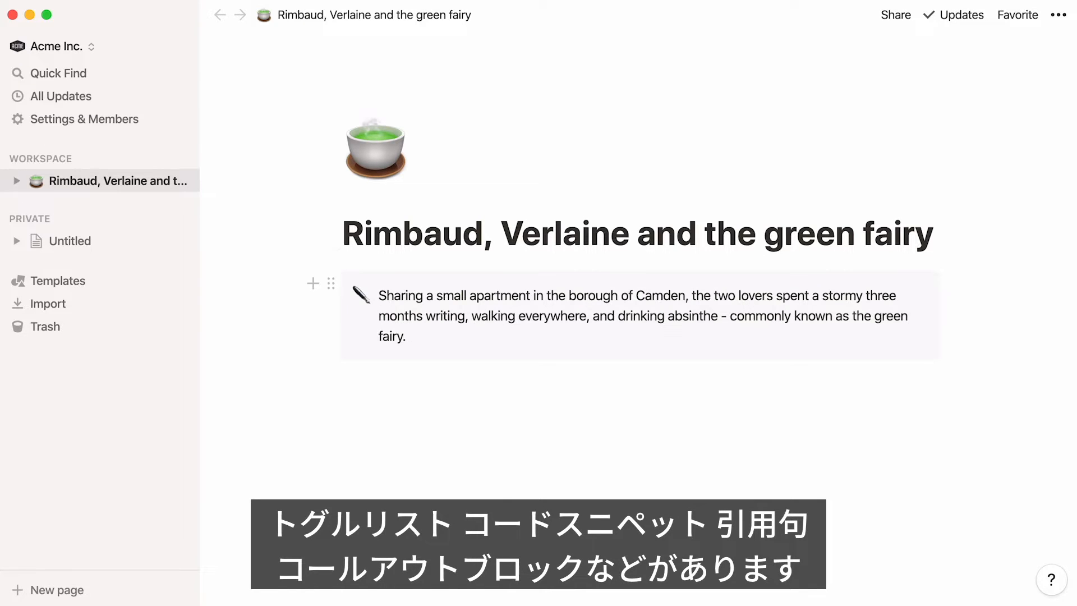
{"action": "triple_click", "coordinate": [535, 287]}
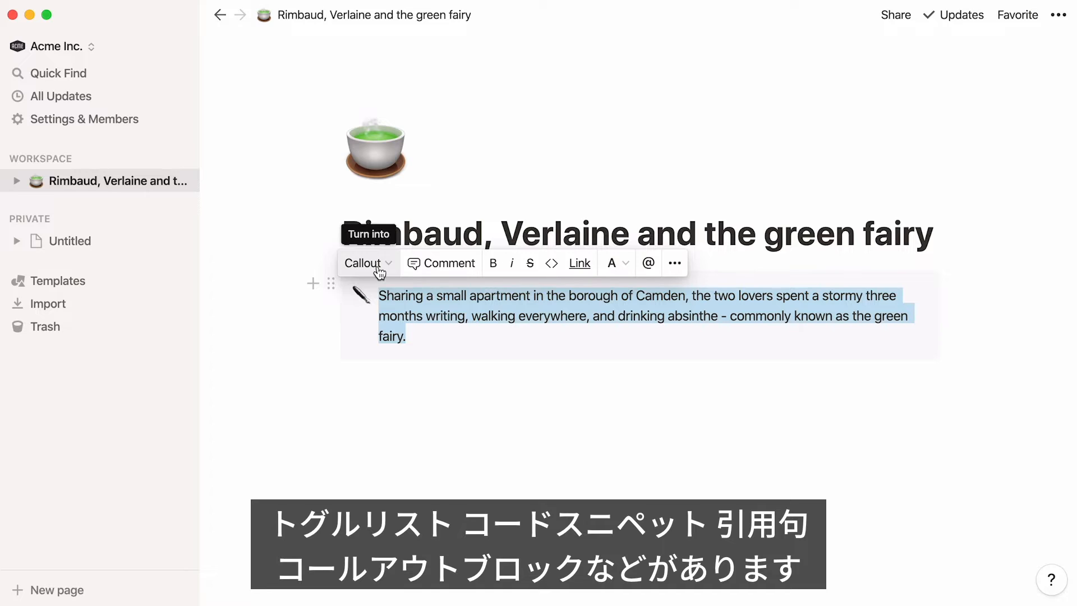
{"action": "left_click", "coordinate": [378, 268]}
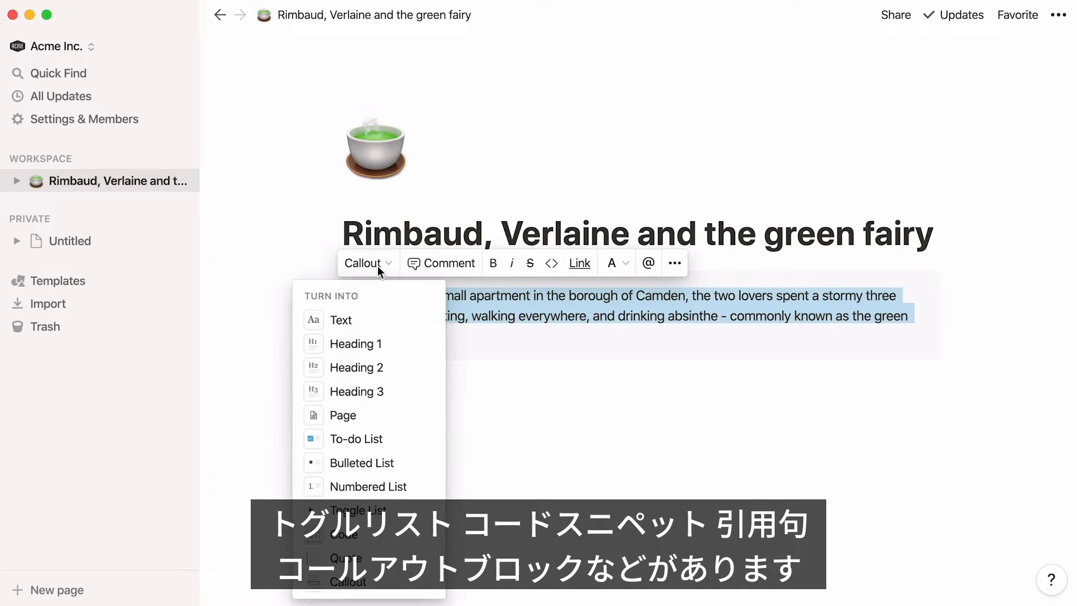
{"action": "left_click", "coordinate": [384, 318]}
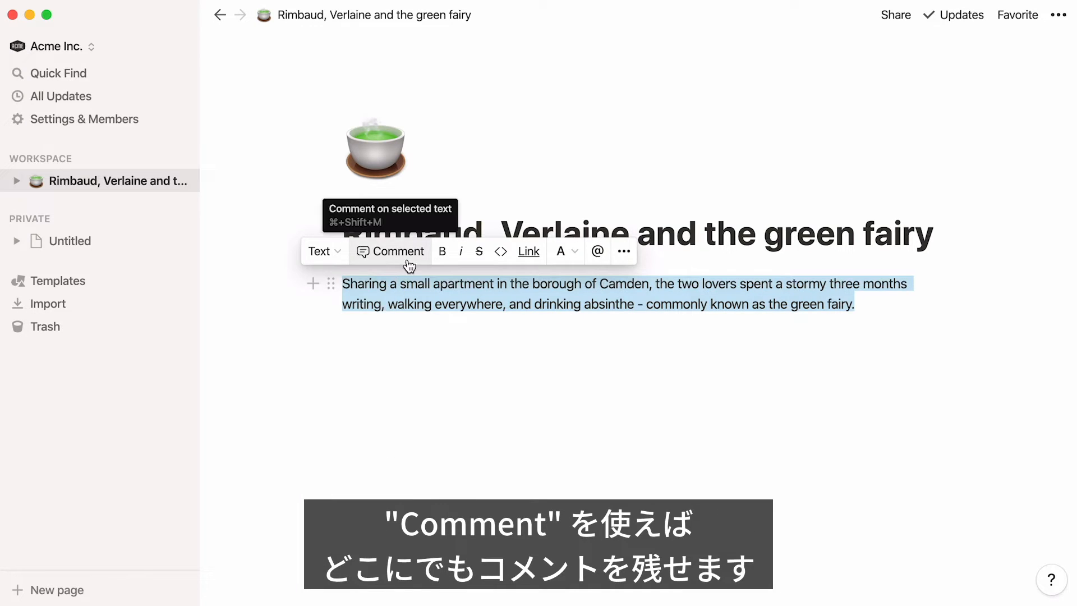
Comment on the whole paragraph, mentioning the teammate and asking "can you specify a date?", and send it
{"action": "left_click", "coordinate": [408, 261]}
{"action": "type", "text": "Alex, can you specify a"}
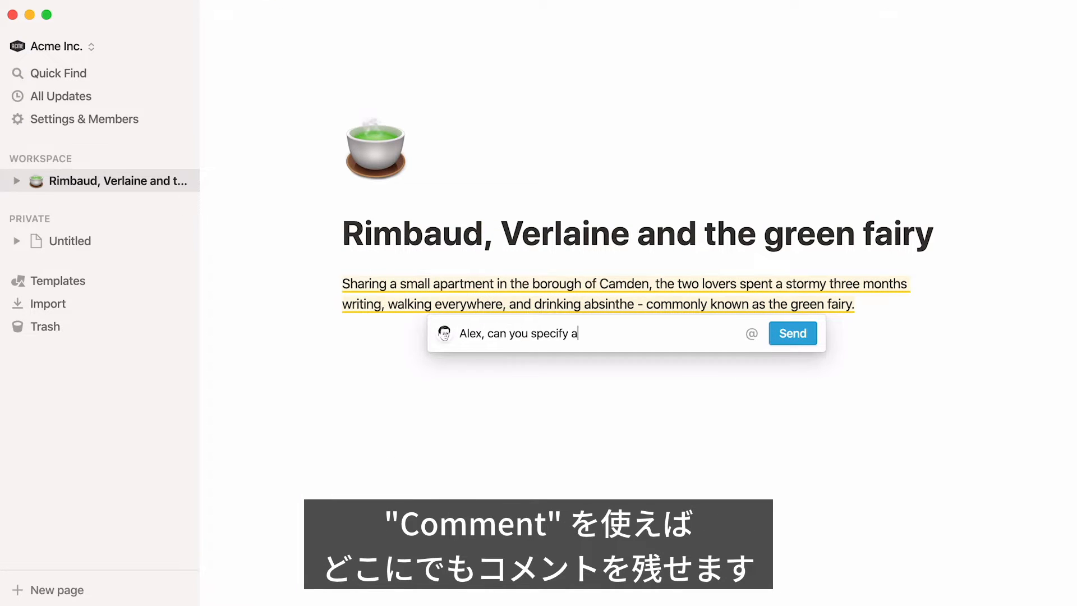
{"action": "type", "text": " date?"}
{"action": "left_click_drag", "start_coordinate": [481, 333], "coordinate": [455, 334]}
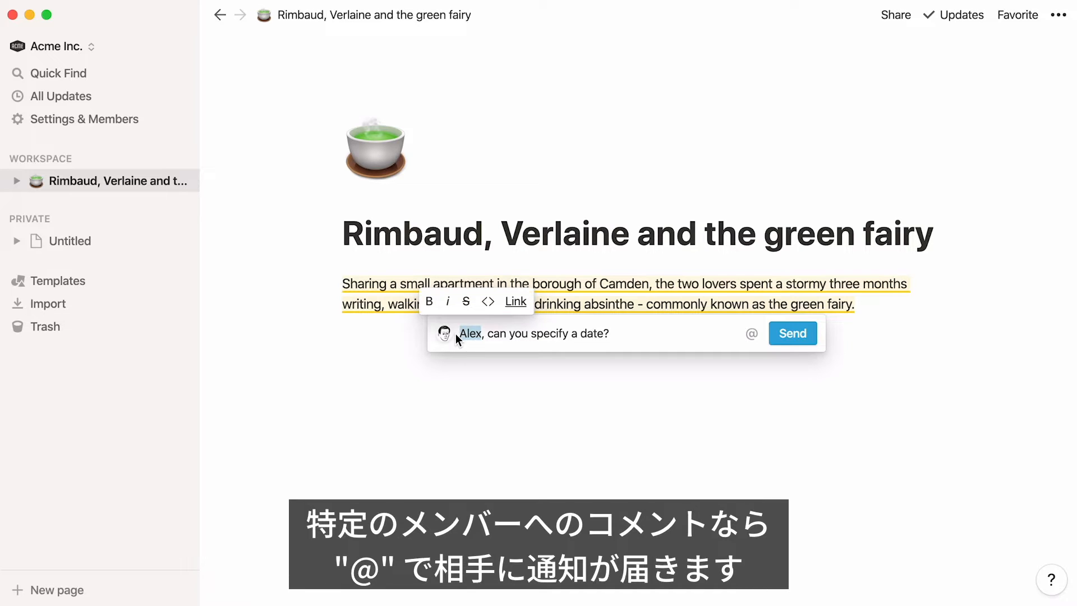
{"action": "type", "text": "@alex"}
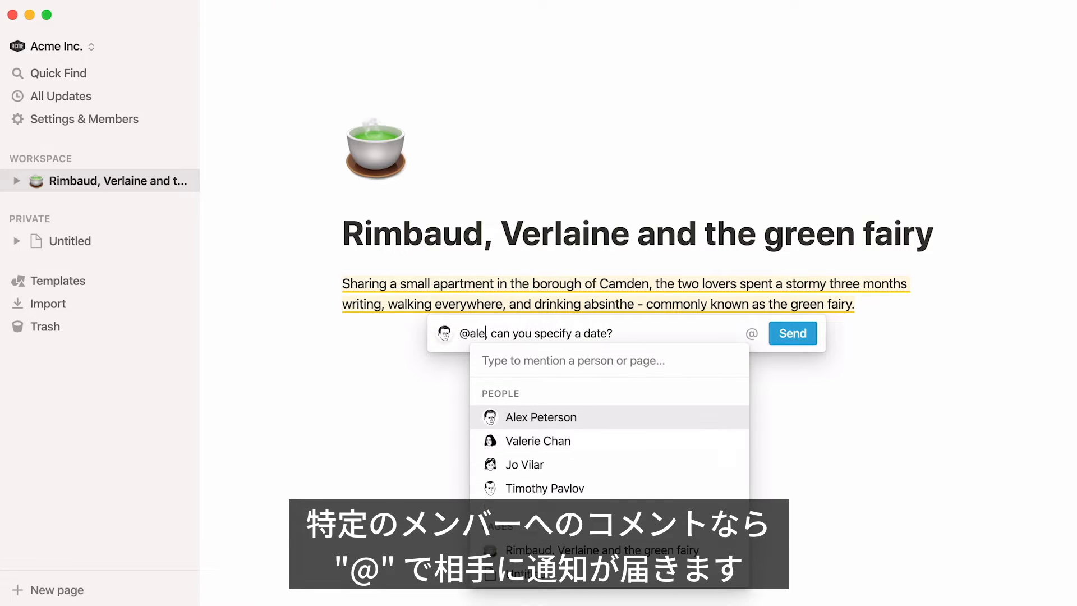
{"action": "key", "text": "Return"}
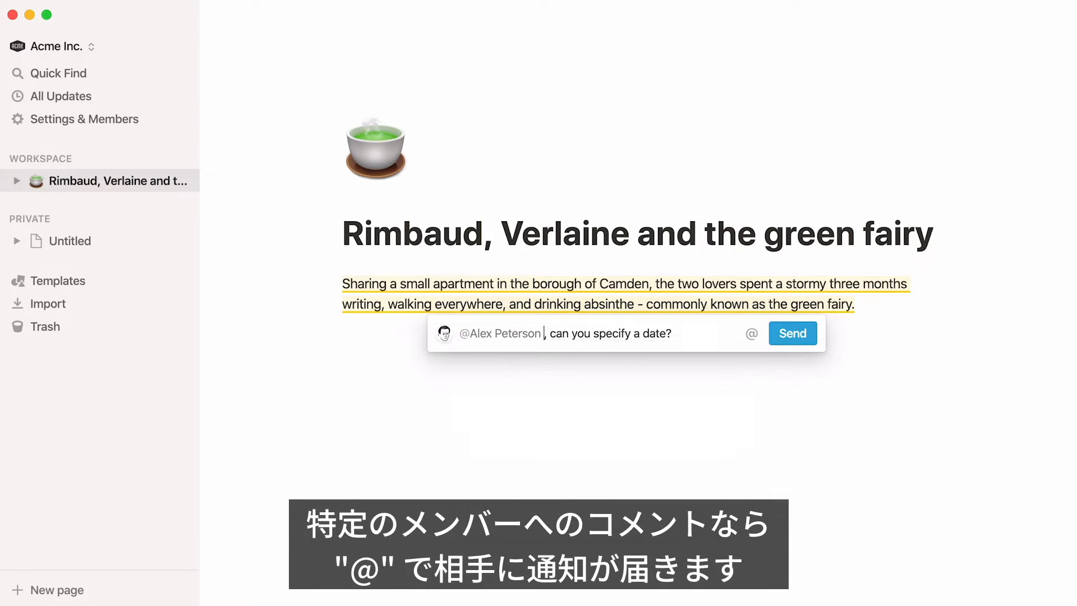
{"action": "left_click", "coordinate": [791, 333]}
Apply bold and italic formatting to the whole paragraph, and remove both again
{"action": "triple_click", "coordinate": [750, 287]}
{"action": "left_click", "coordinate": [441, 251]}
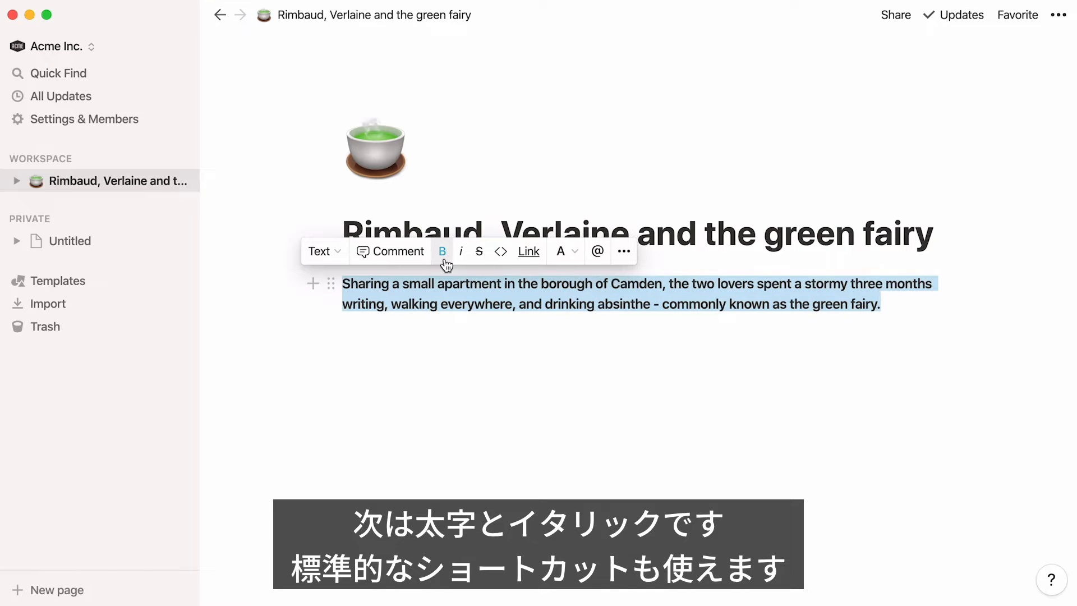
{"action": "left_click", "coordinate": [461, 259]}
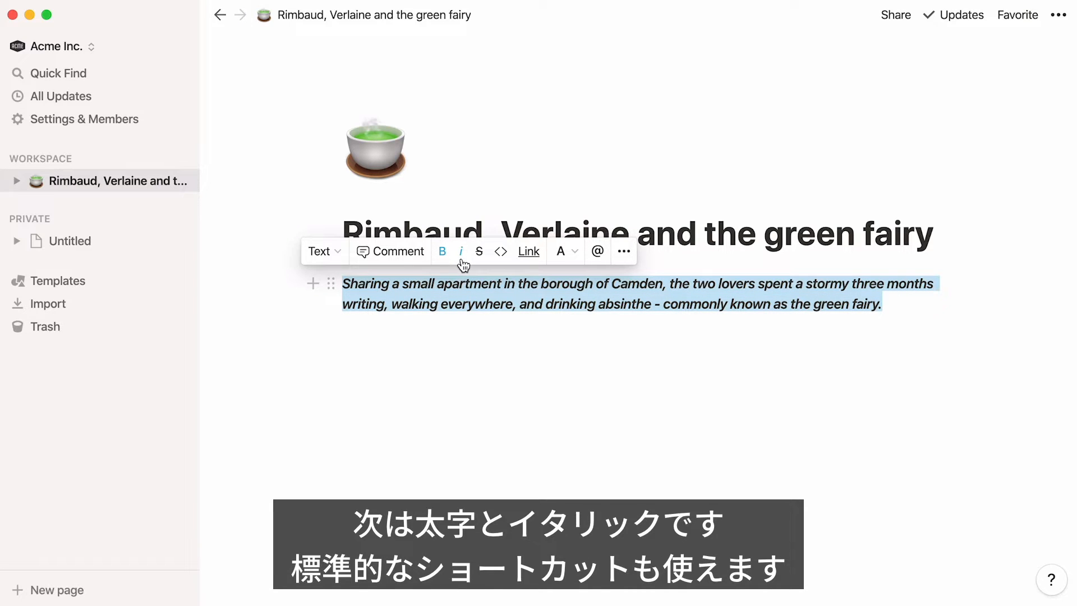
{"action": "left_click", "coordinate": [461, 259]}
{"action": "left_click", "coordinate": [443, 259]}
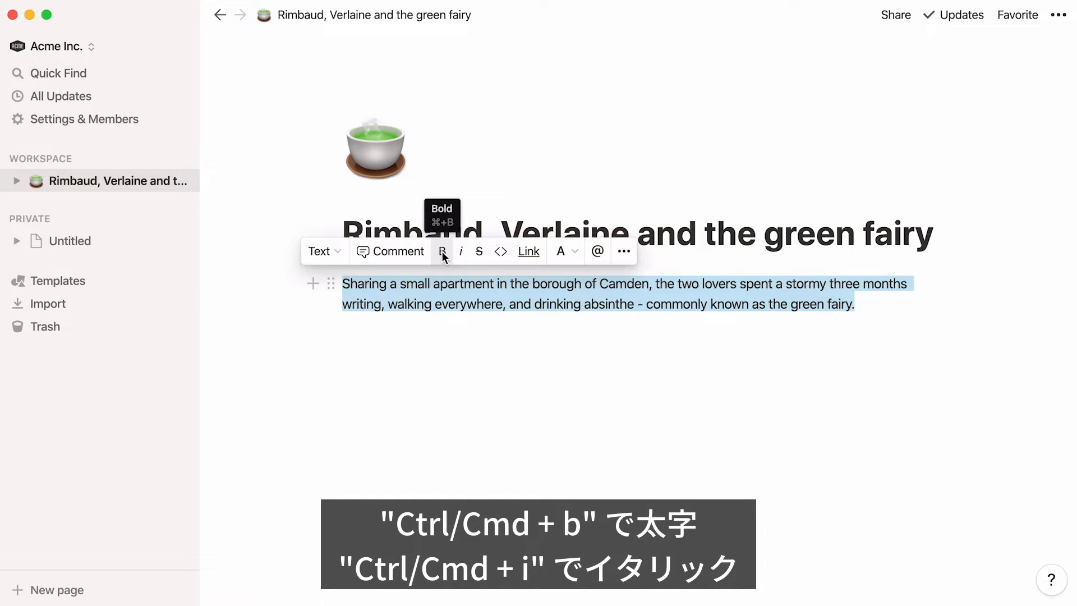
Try strikethrough and code formatting on the paragraph, switching each one off again
{"action": "left_click", "coordinate": [479, 257]}
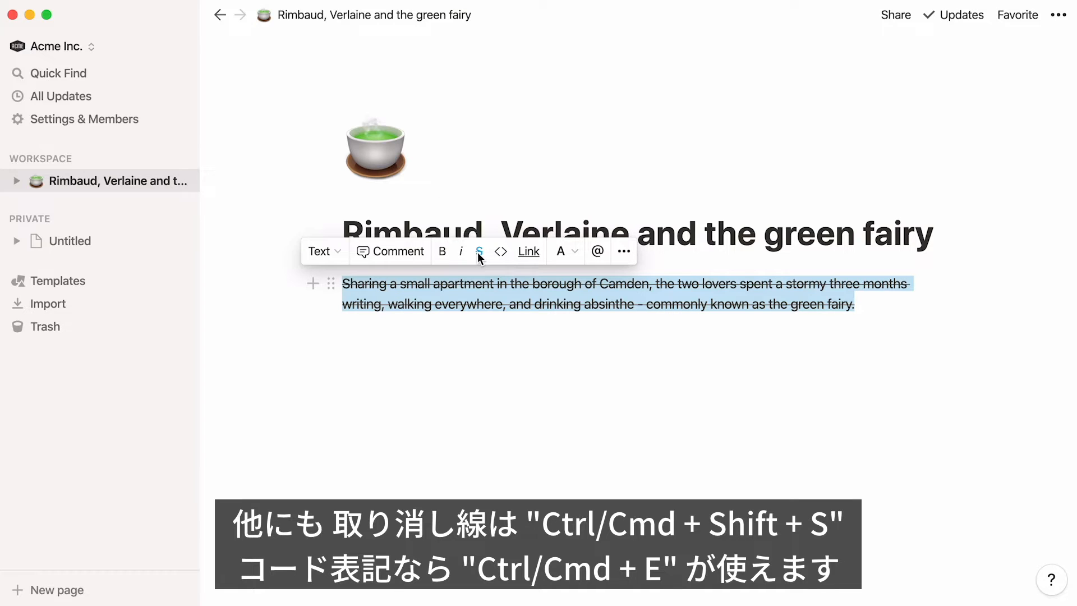
{"action": "left_click", "coordinate": [479, 257]}
{"action": "left_click", "coordinate": [502, 253]}
{"action": "left_click", "coordinate": [504, 255]}
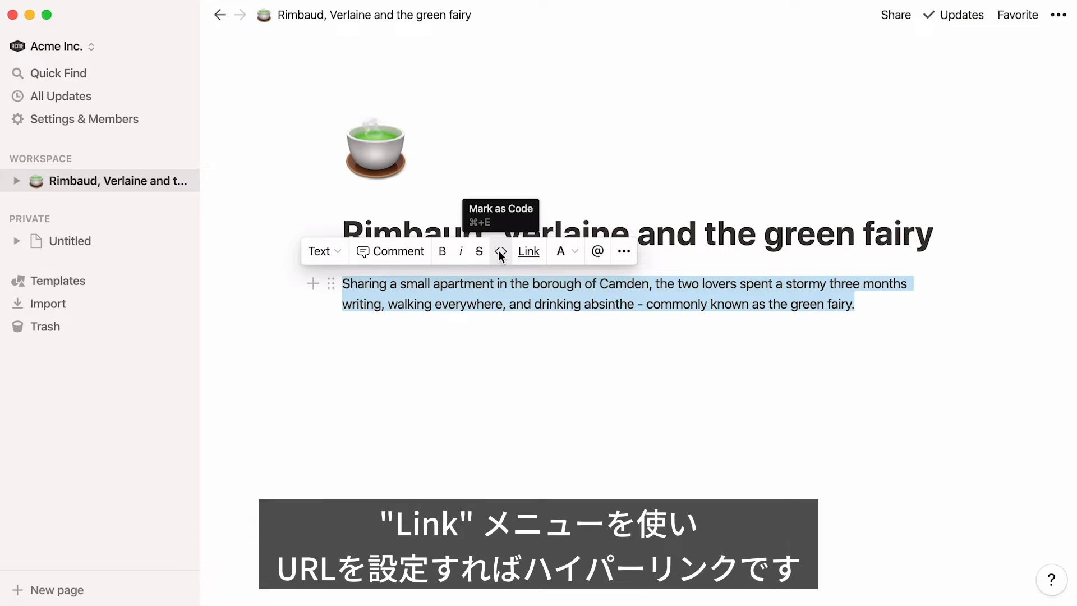
Try linking the paragraph to the copied New Yorker rebel-rebel URL, once through the link field and once by direct pasting, undoing each link
{"action": "left_click", "coordinate": [529, 252]}
{"action": "type", "text": "www.newyorker.com/magazine/2011/08/29/rebel-rebel"}
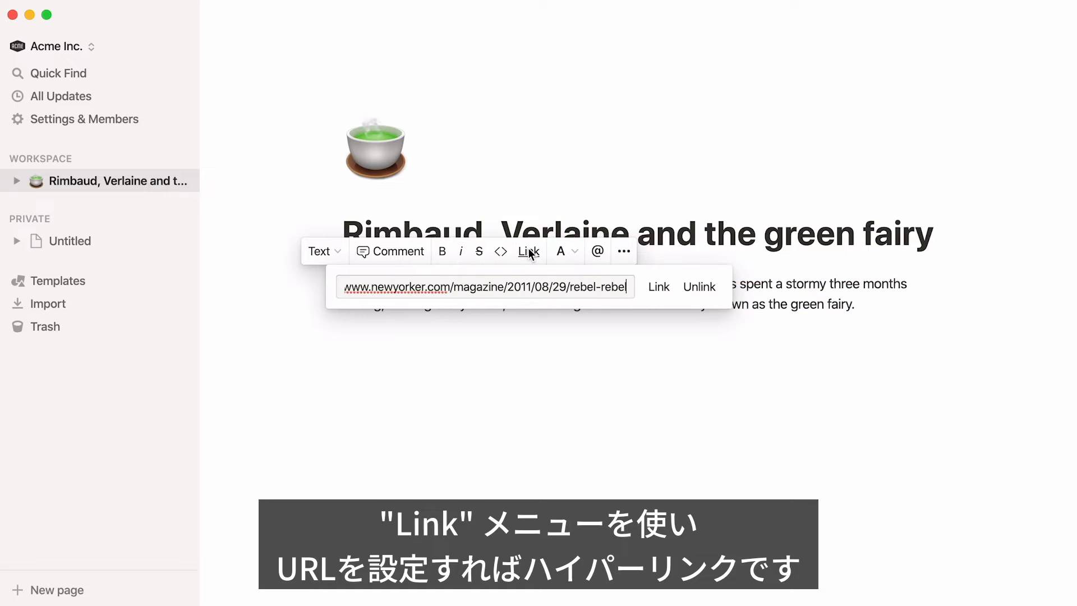
{"action": "left_click", "coordinate": [659, 296]}
{"action": "key", "text": "super+z"}
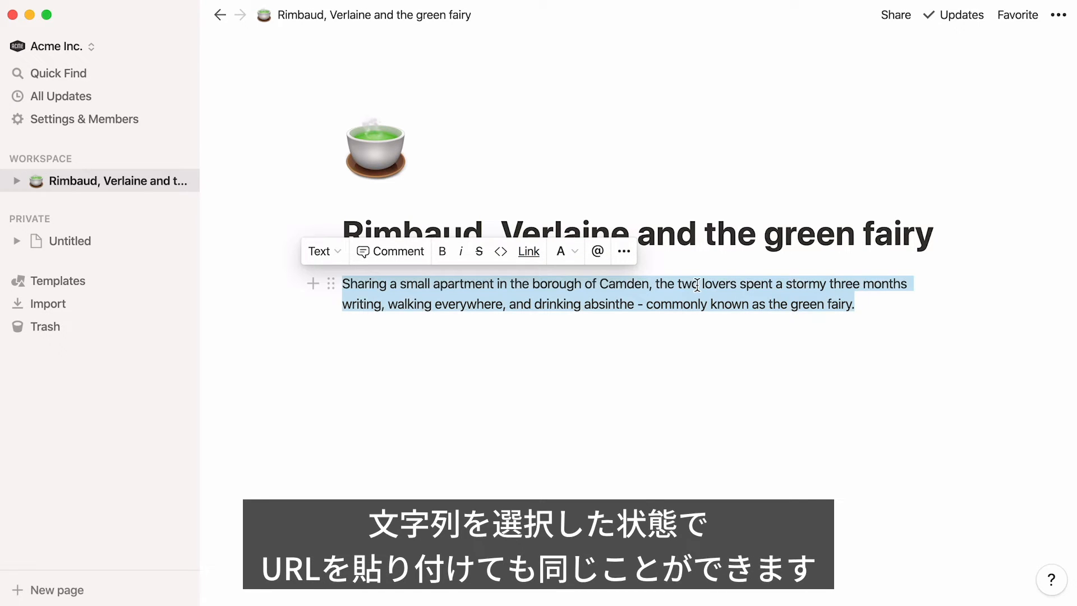
{"action": "key", "text": "super+v"}
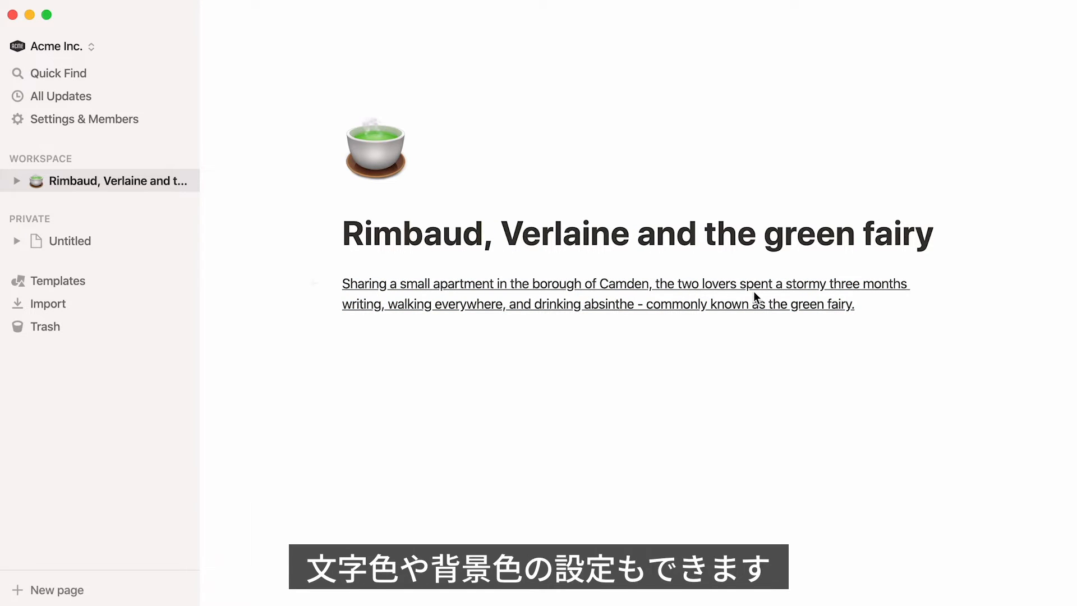
{"action": "key", "text": "super+z"}
Try coloring the paragraph text green and giving it a background color
{"action": "left_click", "coordinate": [571, 254]}
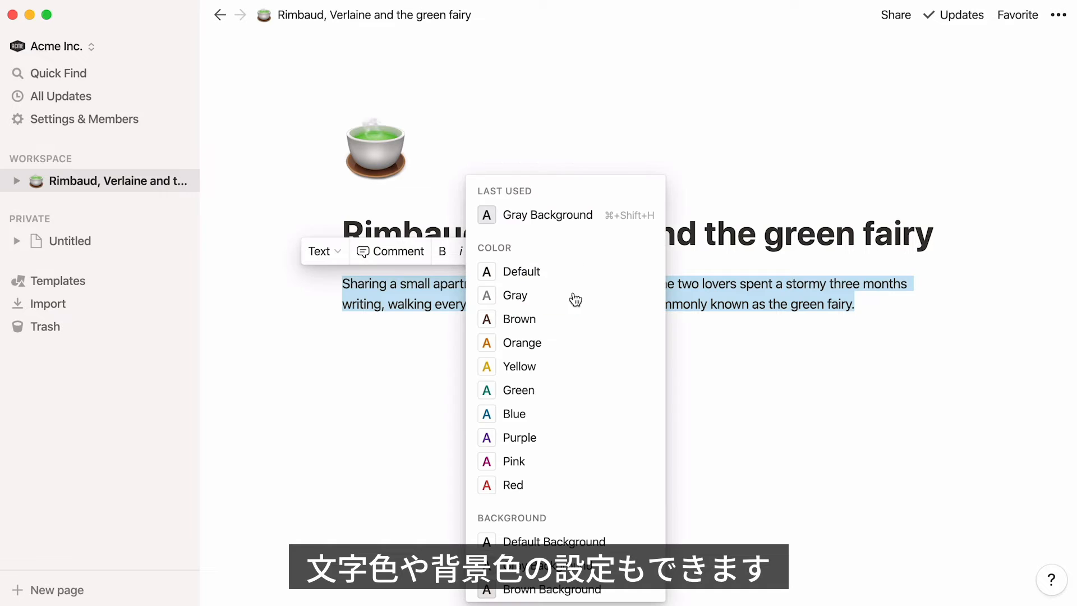
{"action": "left_click", "coordinate": [569, 399]}
{"action": "scroll", "coordinate": [617, 500], "scroll_direction": "down", "scroll_amount": 5}
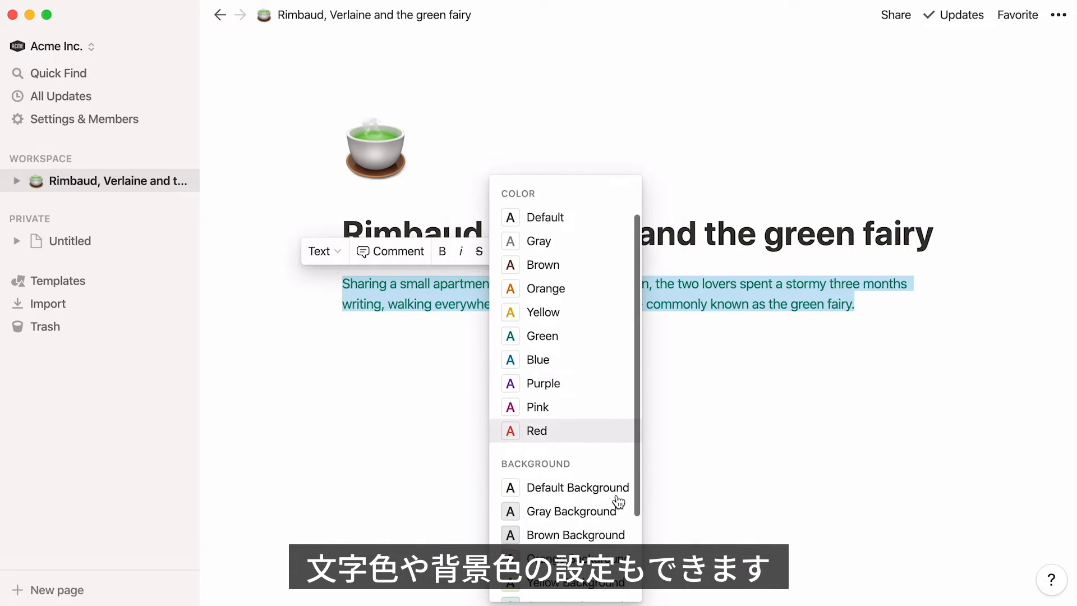
{"action": "left_click", "coordinate": [617, 540]}
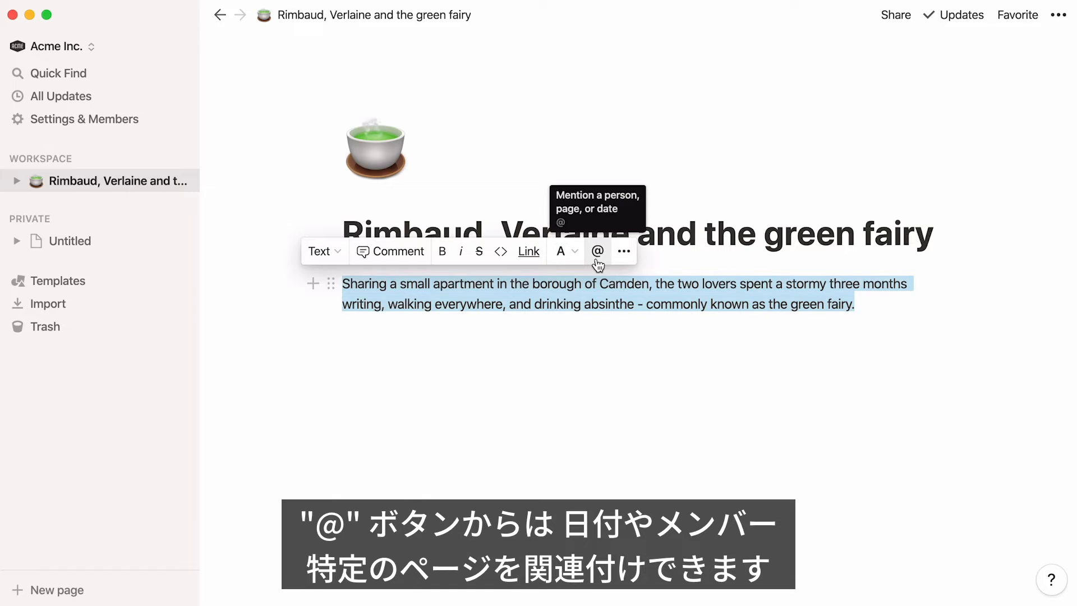
Browse the dates, people and pages that can be mentioned at the paragraph's end, and remove the @ sign
{"action": "left_click", "coordinate": [598, 251]}
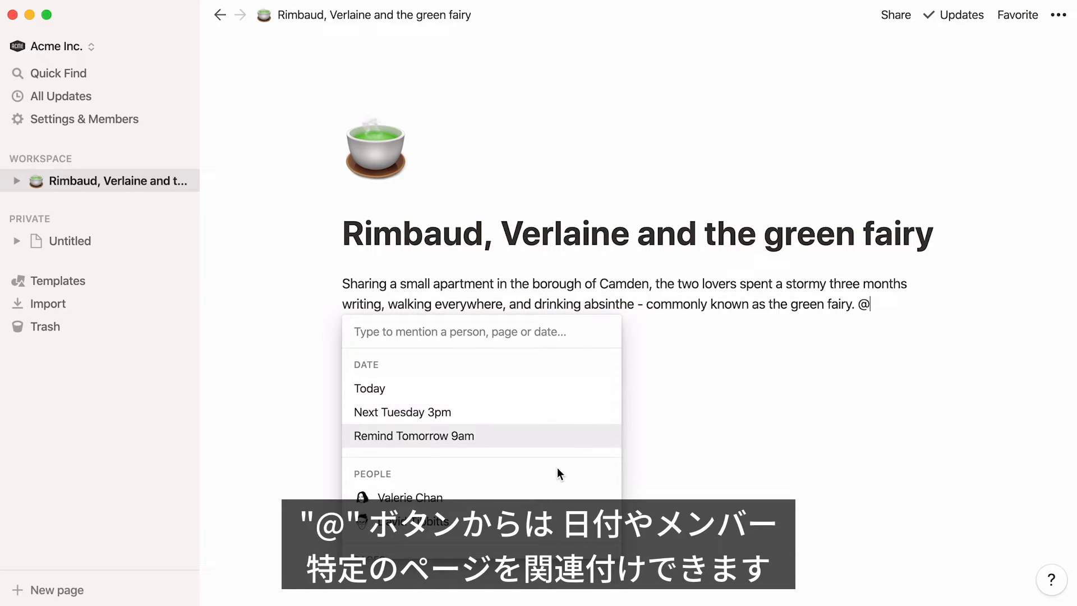
{"action": "scroll", "coordinate": [557, 470], "scroll_direction": "down", "scroll_amount": 3}
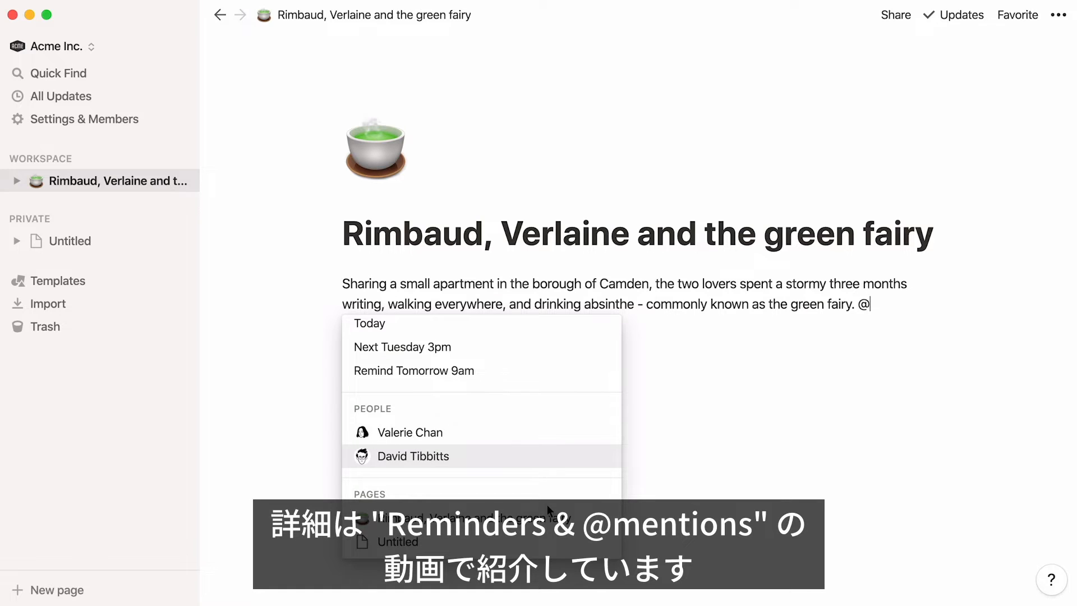
{"action": "key", "text": "BackSpace"}
Start a new line below the paragraph, browse the available block types and insert a Quote block
{"action": "key", "text": "Return"}
{"action": "key", "text": "Return"}
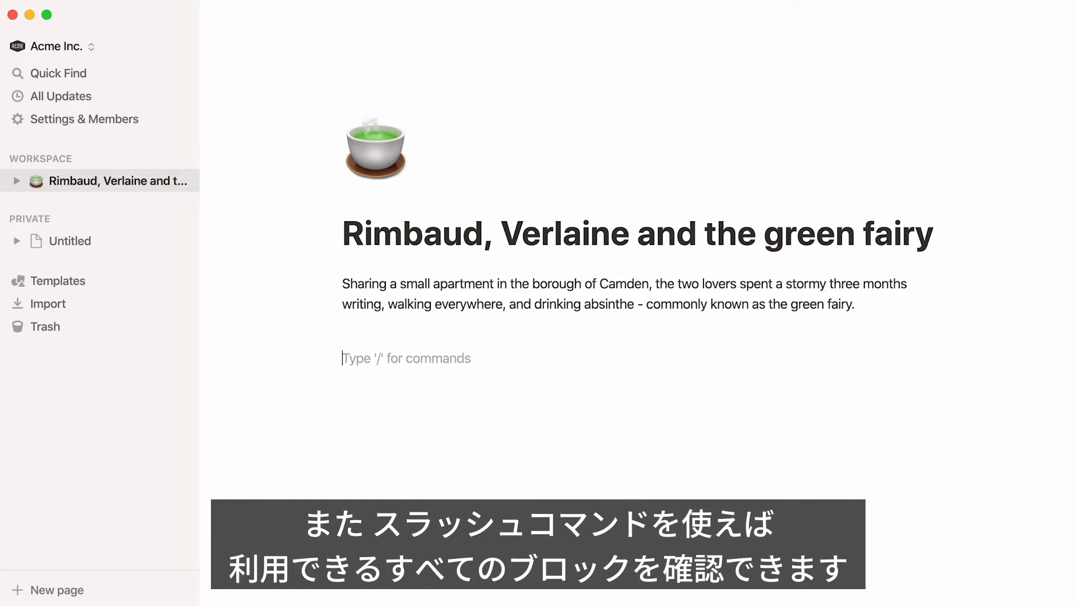
{"action": "type", "text": "/"}
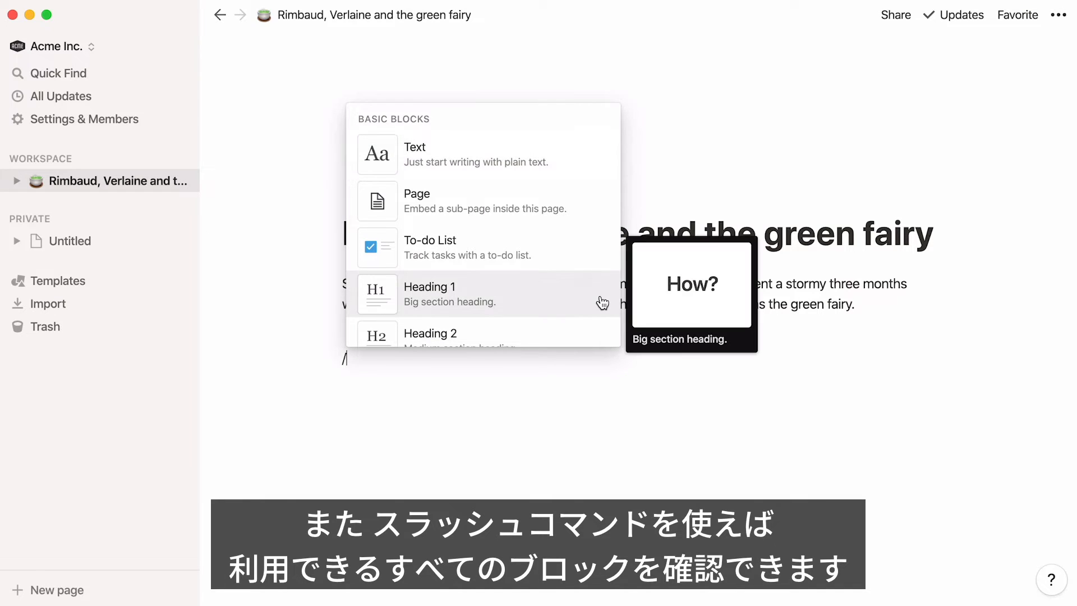
{"action": "scroll", "coordinate": [602, 302], "scroll_direction": "down", "scroll_amount": 6}
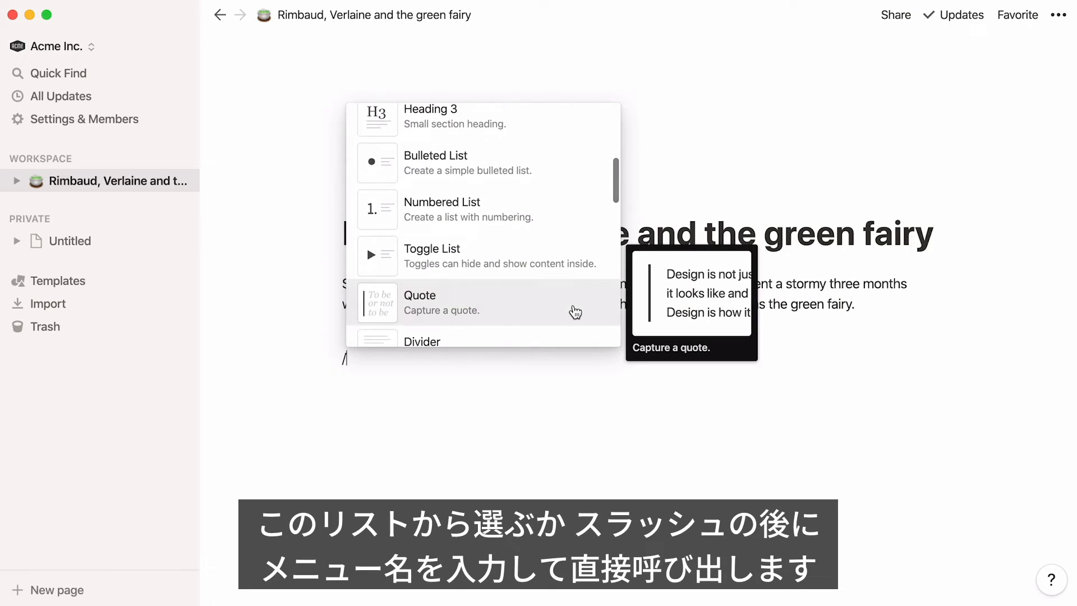
{"action": "key", "text": "BackSpace"}
{"action": "type", "text": "/quote"}
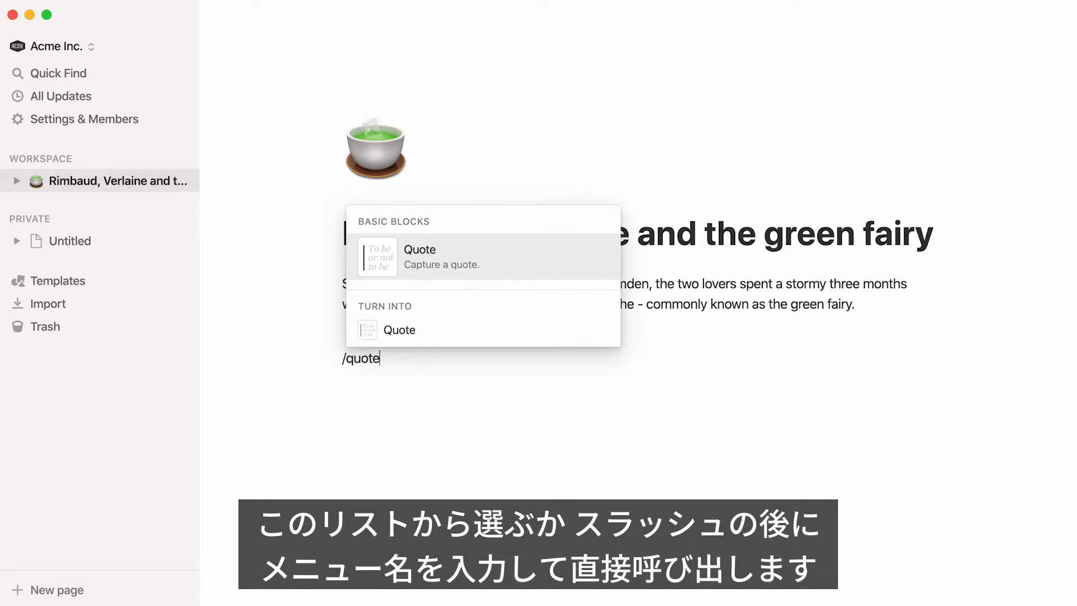
{"action": "key", "text": "Return"}
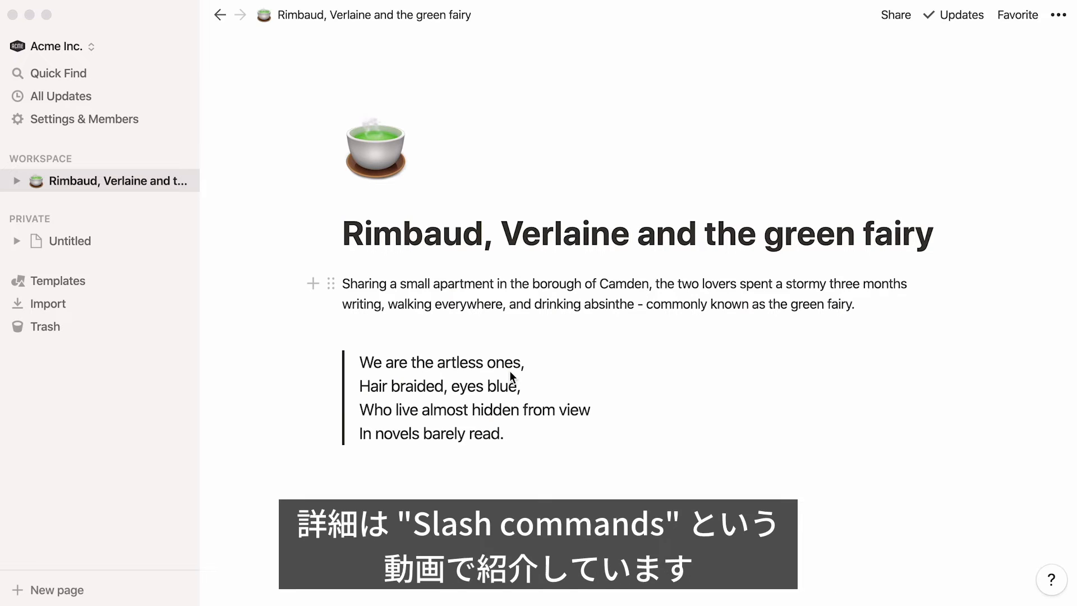
Insert an inline List database on a new line below the quote, and undo the insertion
{"action": "left_click", "coordinate": [361, 488]}
{"action": "key", "text": "Return"}
{"action": "type", "text": "/"}
{"action": "scroll", "coordinate": [613, 259], "scroll_direction": "down", "scroll_amount": 10}
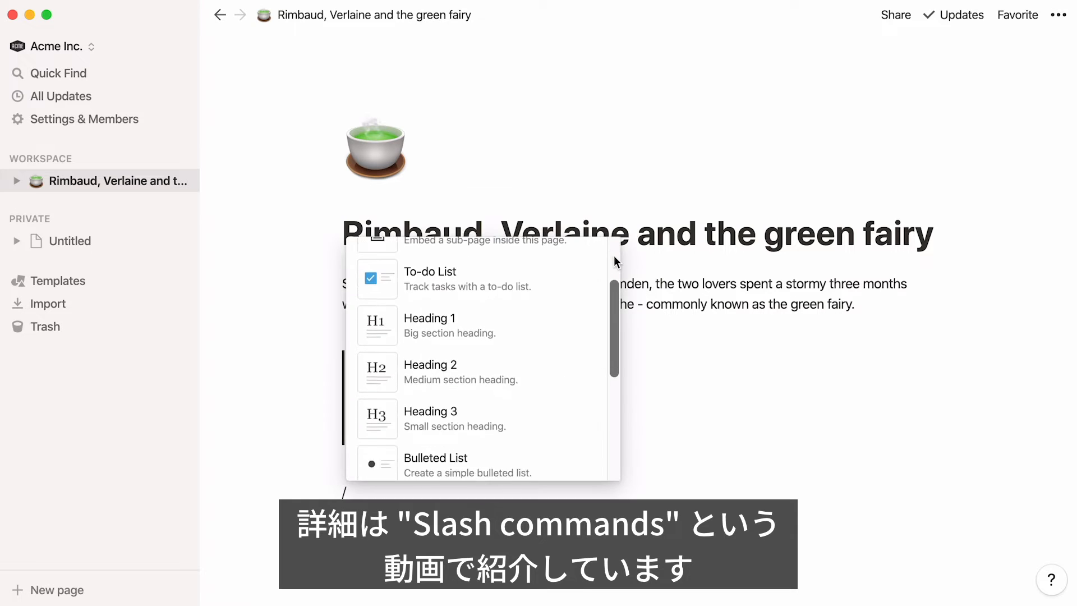
{"action": "scroll", "coordinate": [613, 255], "scroll_direction": "down", "scroll_amount": 4}
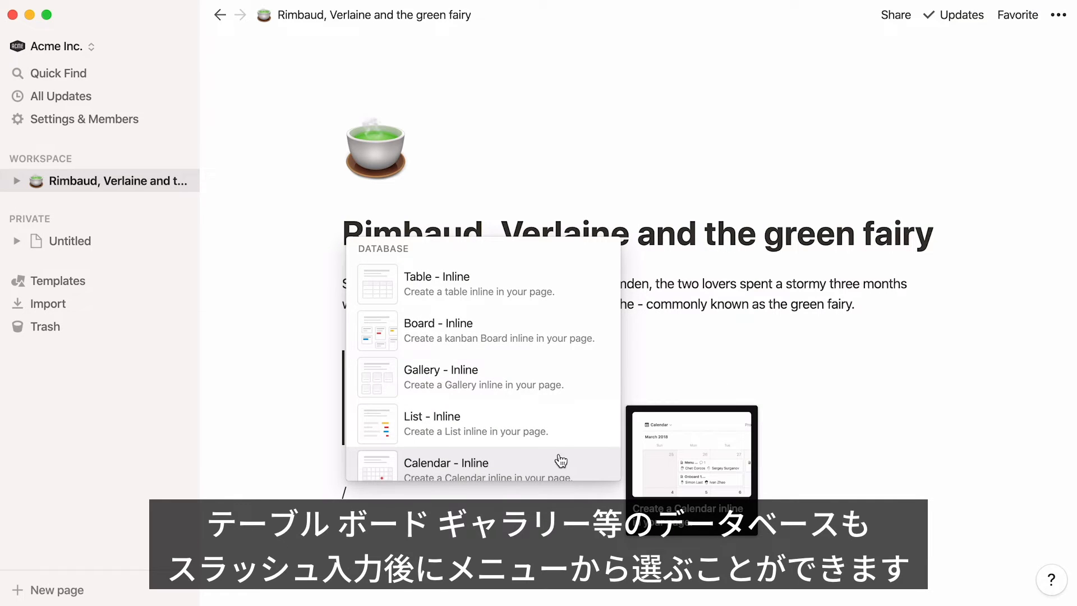
{"action": "left_click", "coordinate": [575, 423]}
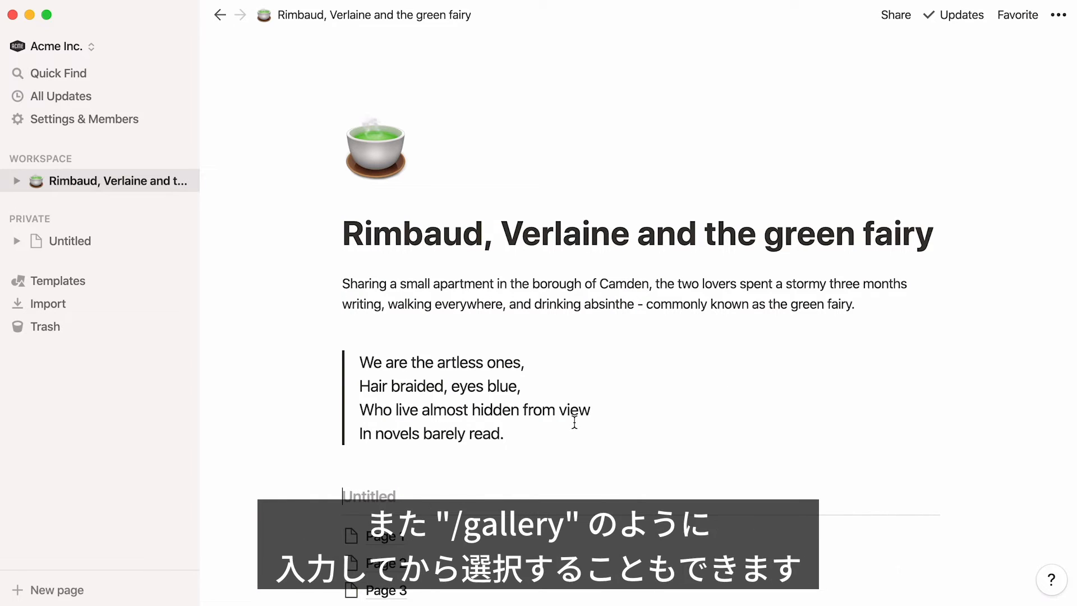
{"action": "key", "text": "super+z"}
Insert an inline Gallery database below the quote and view its cards
{"action": "type", "text": "/gallery"}
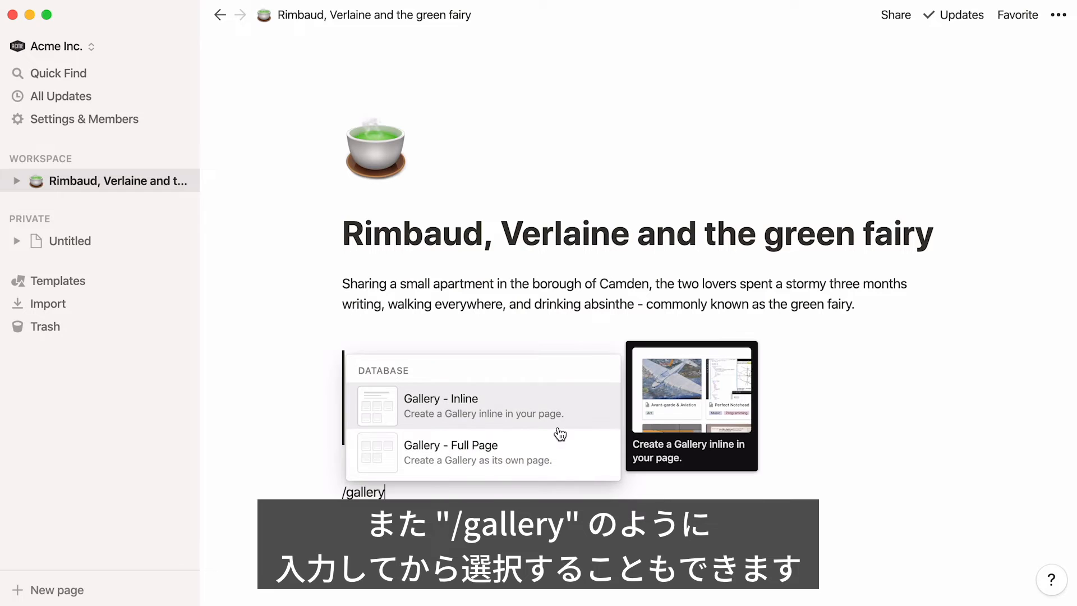
{"action": "left_click", "coordinate": [559, 429]}
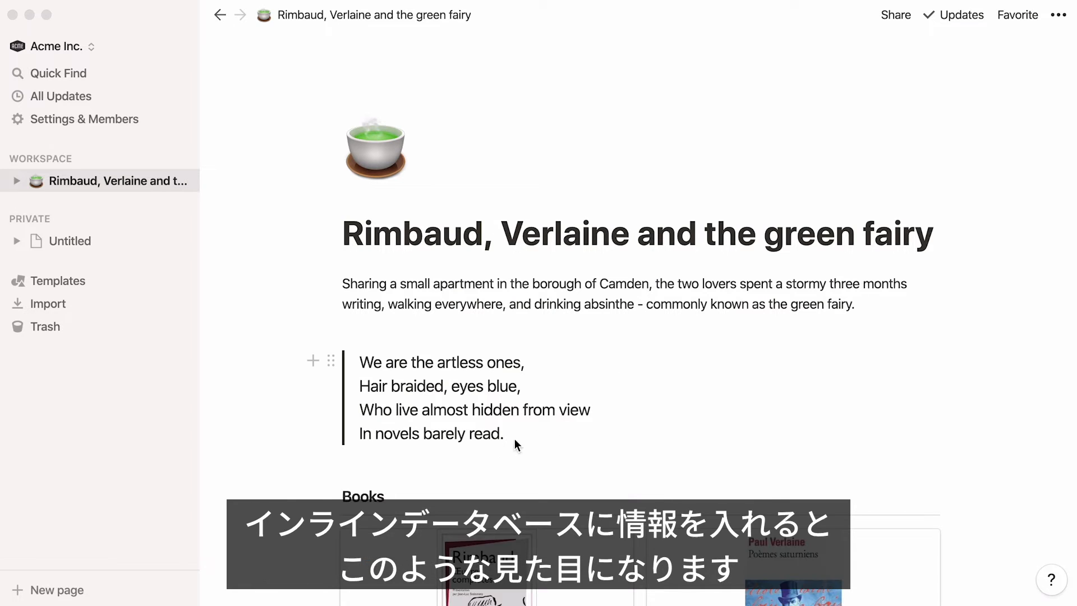
{"action": "scroll", "coordinate": [243, 554], "scroll_direction": "down", "scroll_amount": 4}
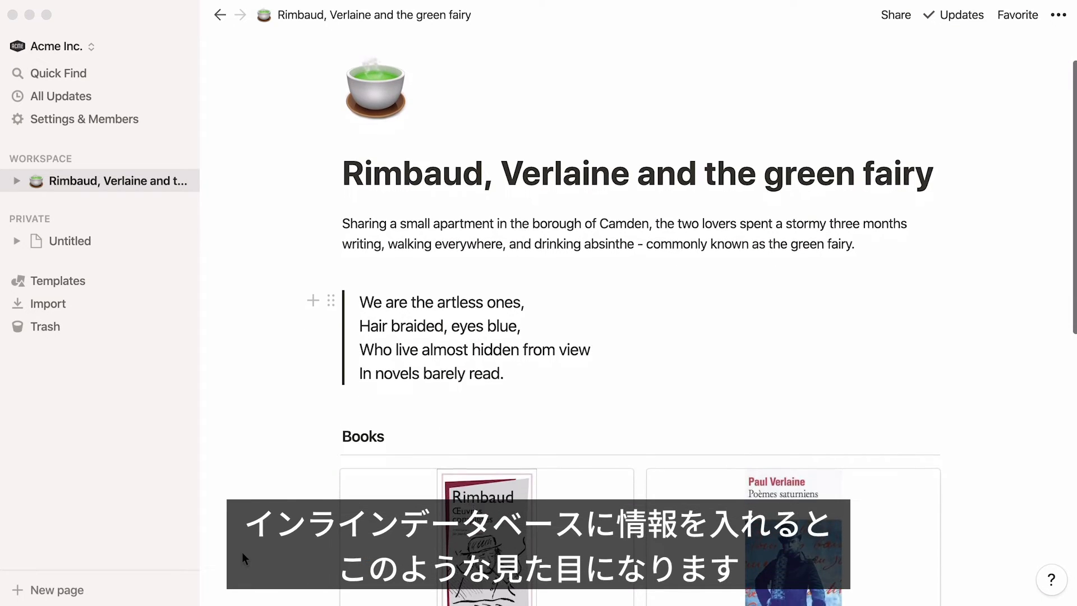
{"action": "scroll", "coordinate": [242, 553], "scroll_direction": "down", "scroll_amount": 4}
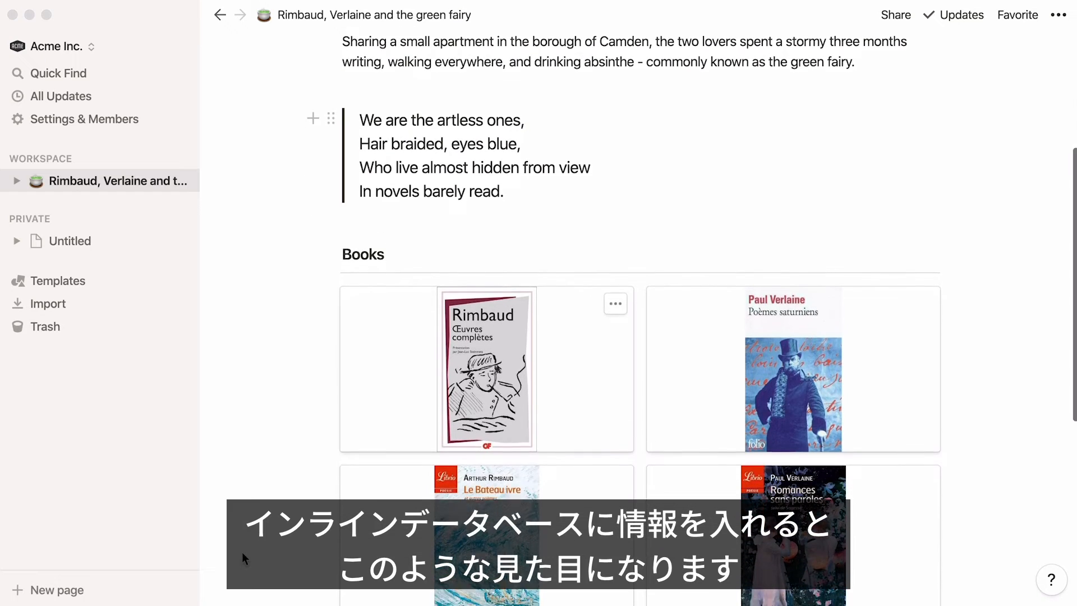
Duplicate the quote block, and undo the duplication
{"action": "scroll", "coordinate": [242, 552], "scroll_direction": "up", "scroll_amount": 5}
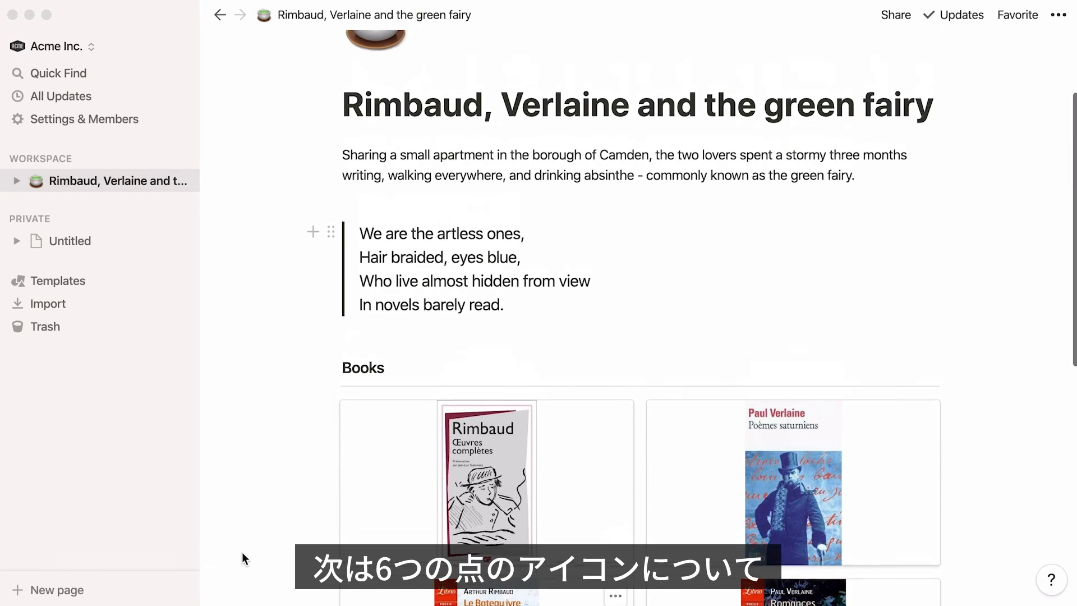
{"action": "scroll", "coordinate": [242, 558], "scroll_direction": "up", "scroll_amount": 1}
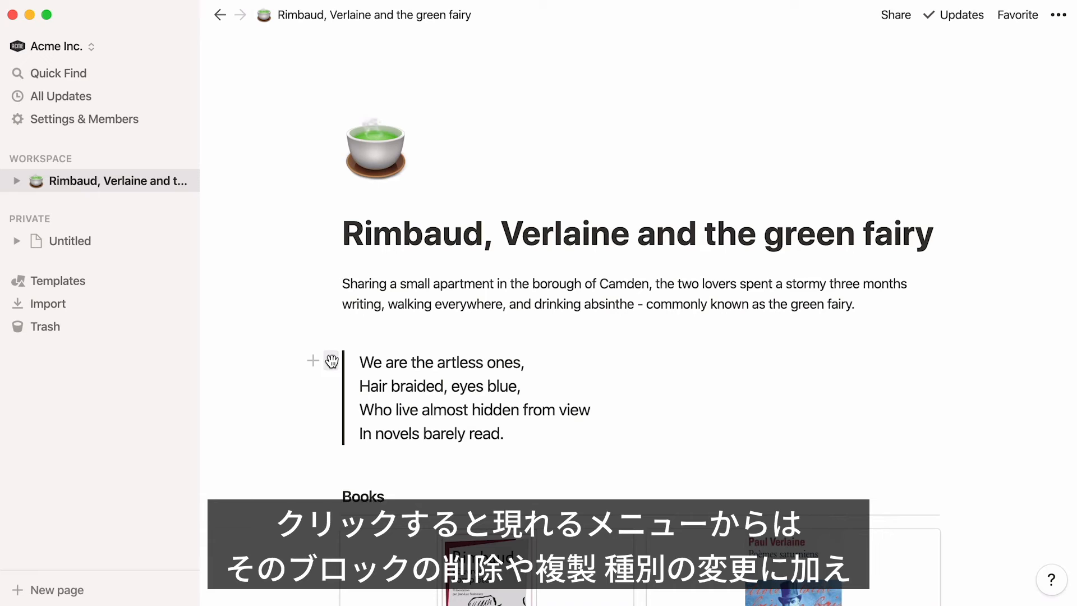
{"action": "left_click", "coordinate": [331, 361]}
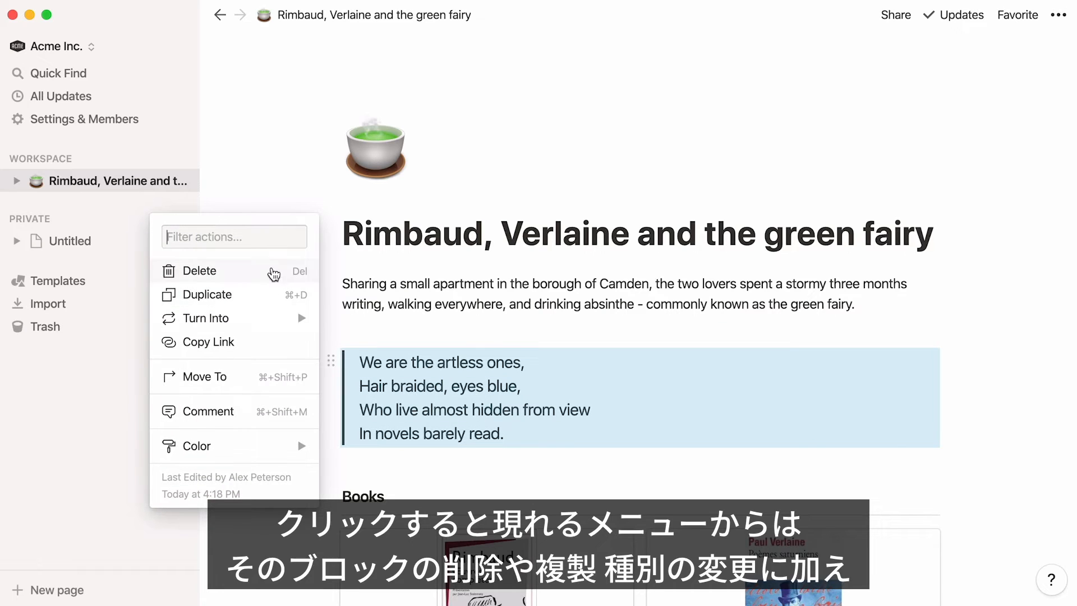
{"action": "left_click", "coordinate": [264, 295]}
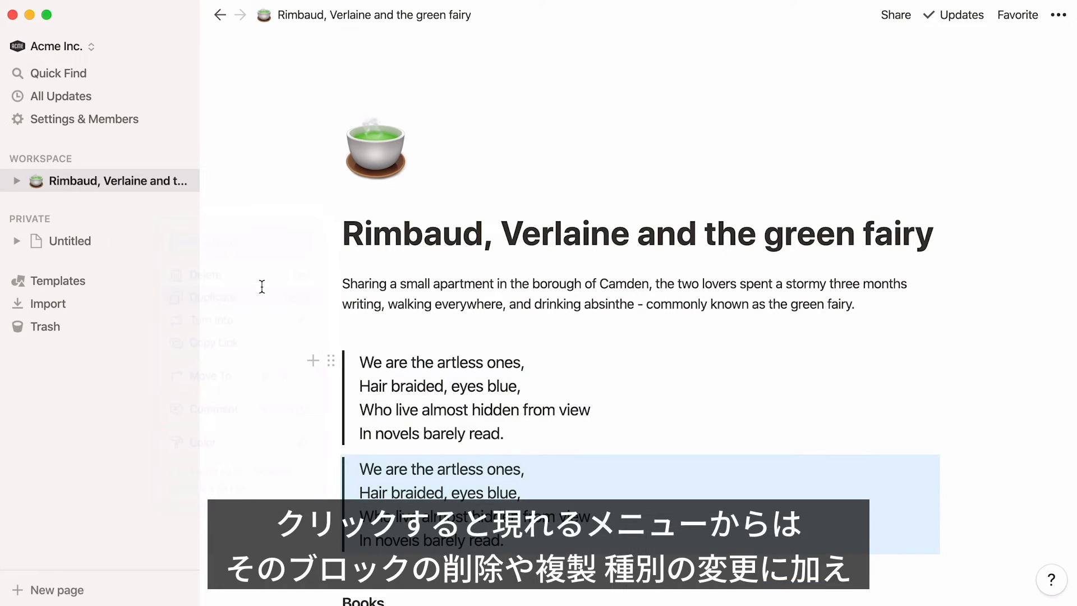
{"action": "key", "text": "super+z"}
Turn the quote block into a Toggle List, and undo the conversion
{"action": "left_click", "coordinate": [331, 360]}
{"action": "mouse_move", "coordinate": [301, 321]}
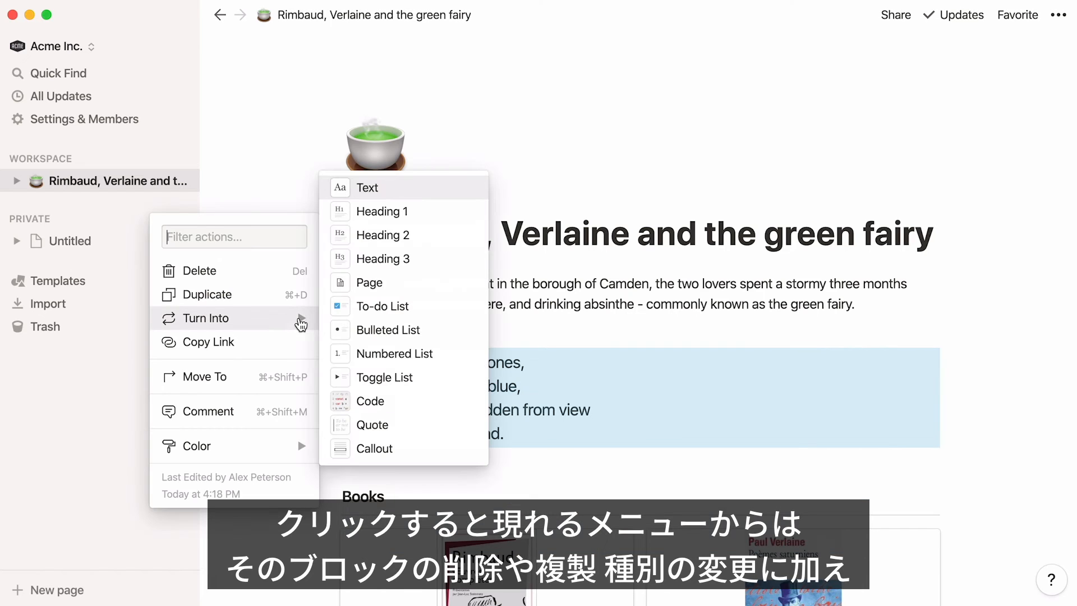
{"action": "left_click", "coordinate": [345, 382]}
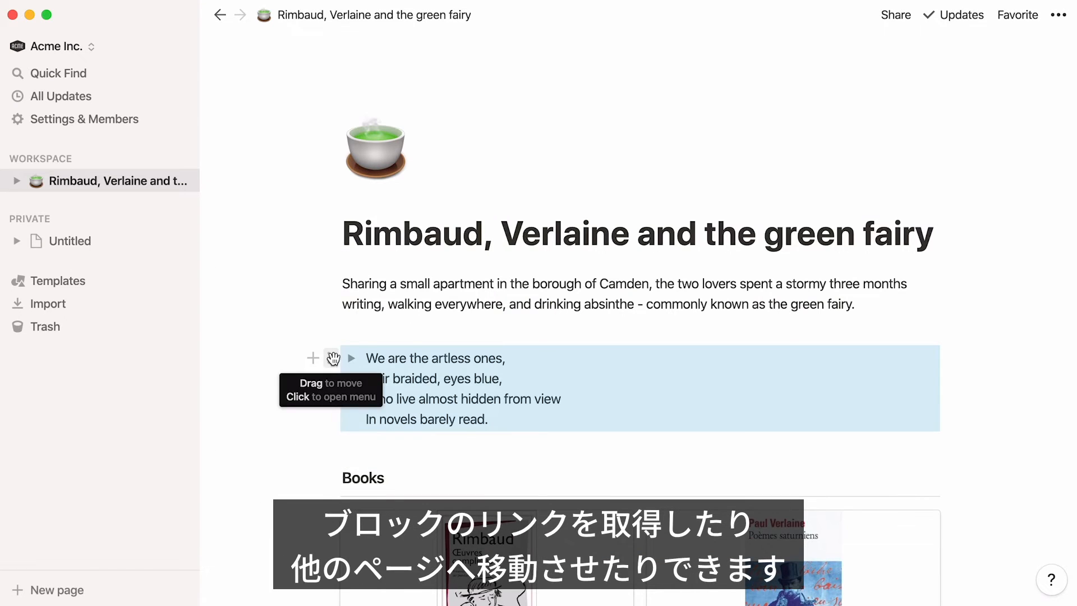
{"action": "key", "text": "super+z"}
Move the quote block to the private Untitled page, view that page and return to the Rimbaud, Verlaine and the green fairy page
{"action": "left_click", "coordinate": [331, 360]}
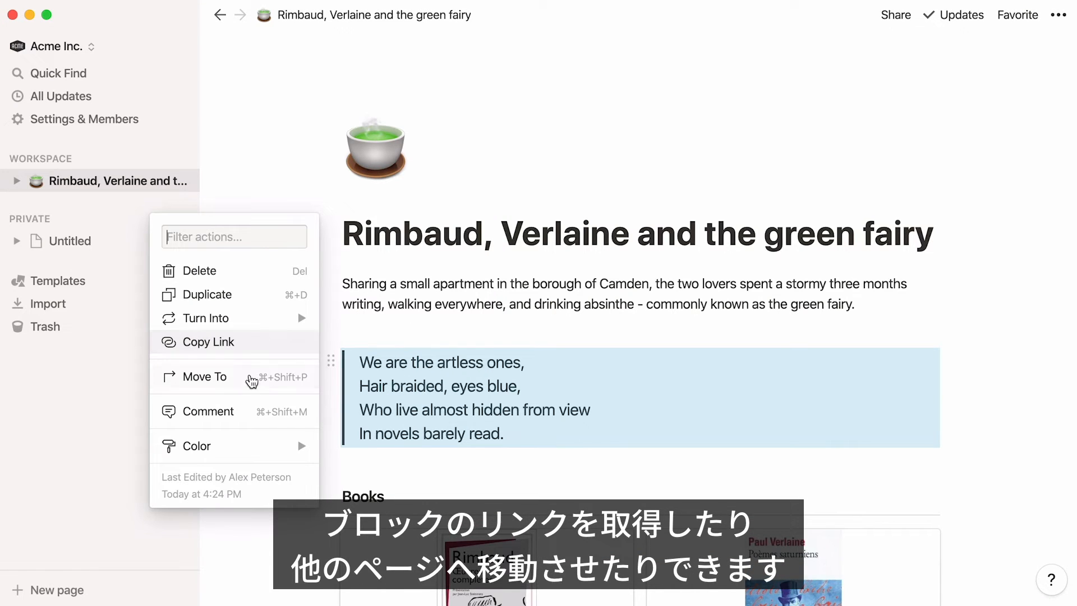
{"action": "left_click", "coordinate": [249, 378]}
{"action": "left_click", "coordinate": [342, 475]}
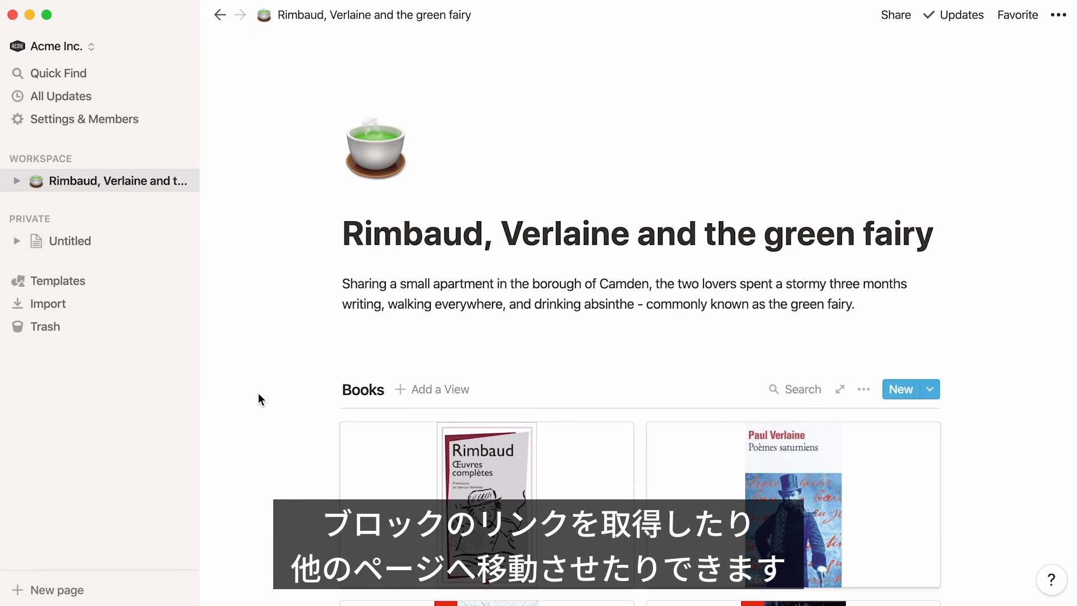
{"action": "left_click", "coordinate": [113, 240]}
{"action": "left_click", "coordinate": [142, 186]}
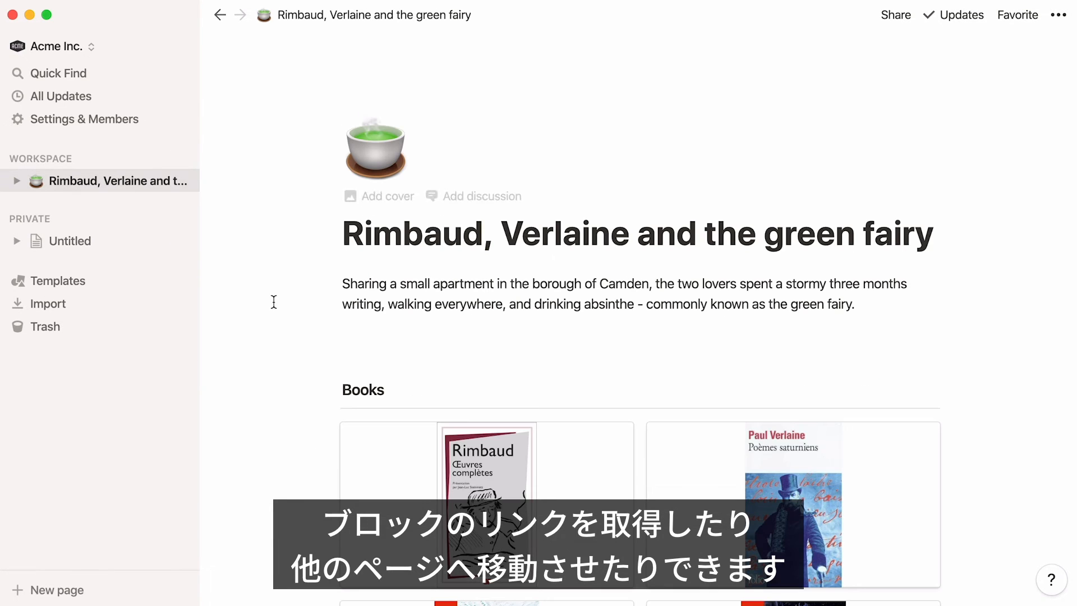
Look through the comment and color options available for the quote block, leaving them unapplied
{"action": "left_click", "coordinate": [331, 361]}
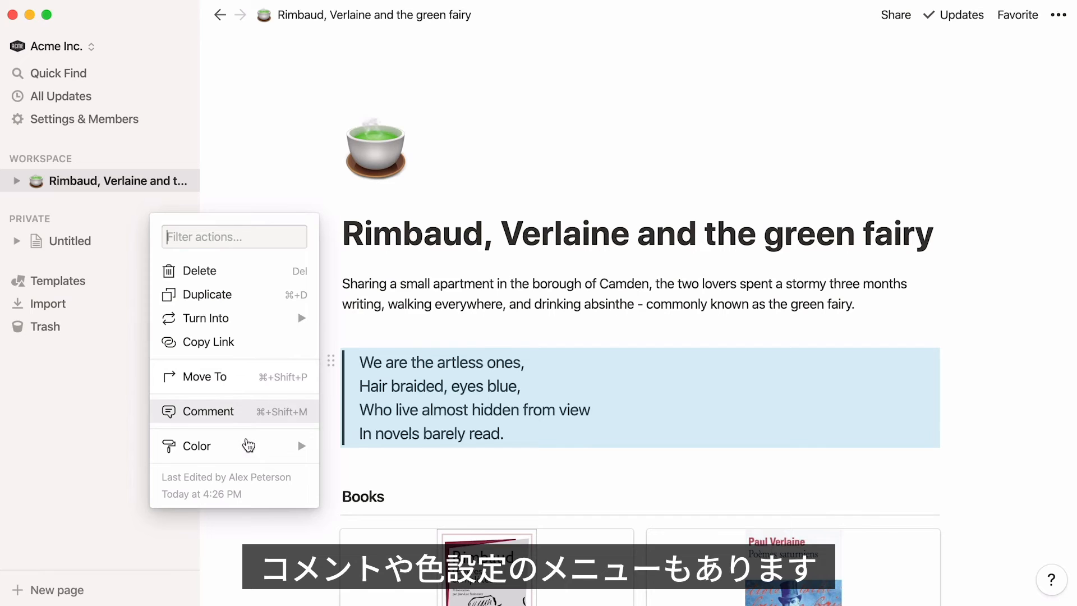
{"action": "mouse_move", "coordinate": [248, 446]}
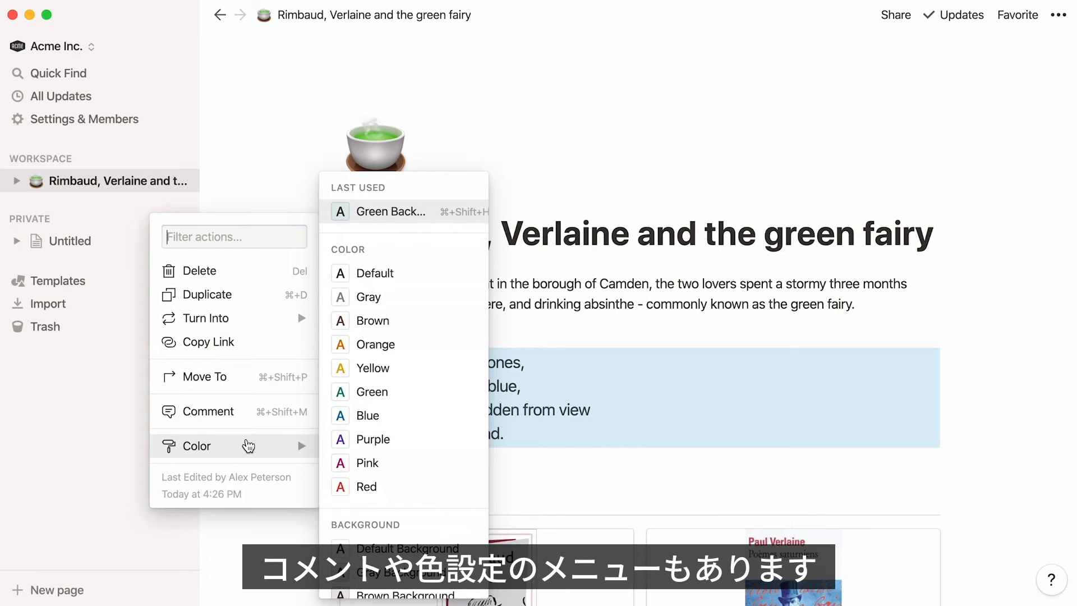
{"action": "left_click", "coordinate": [722, 258]}
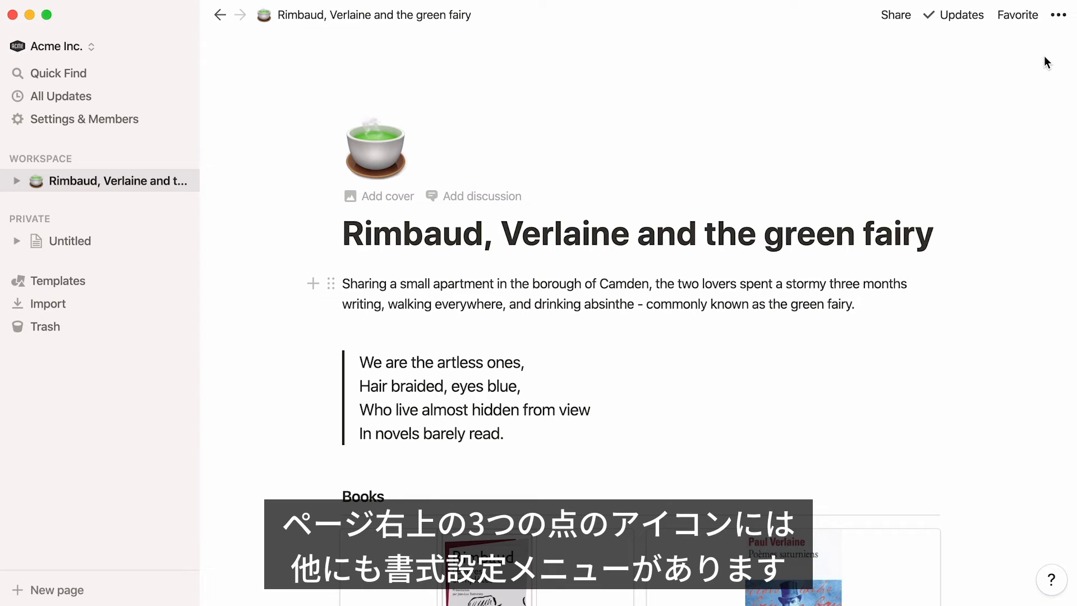
Set the whole page's font style to Serif
{"action": "left_click", "coordinate": [1059, 15]}
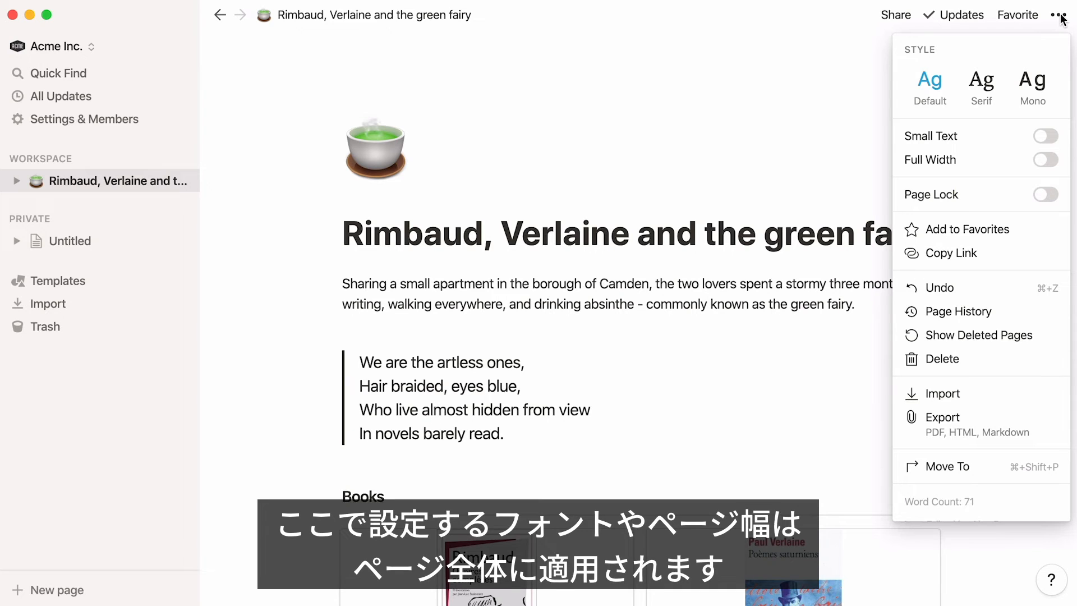
{"action": "left_click", "coordinate": [996, 82]}
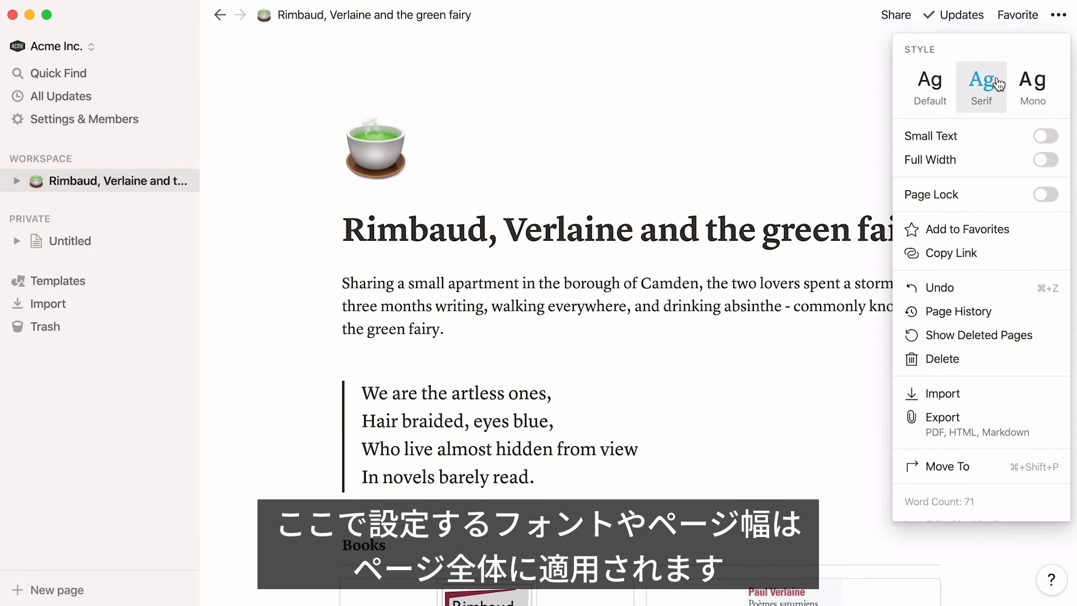
Try the page's Small Text and Full Width settings, turning each one back off, and close the page options
{"action": "left_click", "coordinate": [1045, 137]}
{"action": "left_click", "coordinate": [1046, 138]}
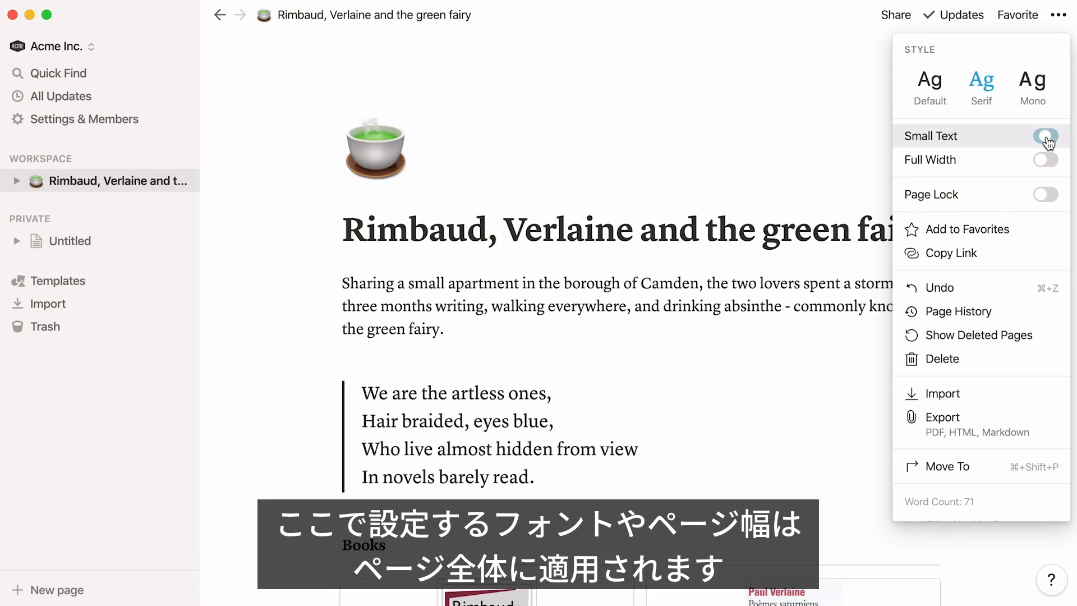
{"action": "left_click", "coordinate": [1045, 160]}
{"action": "left_click", "coordinate": [1045, 160]}
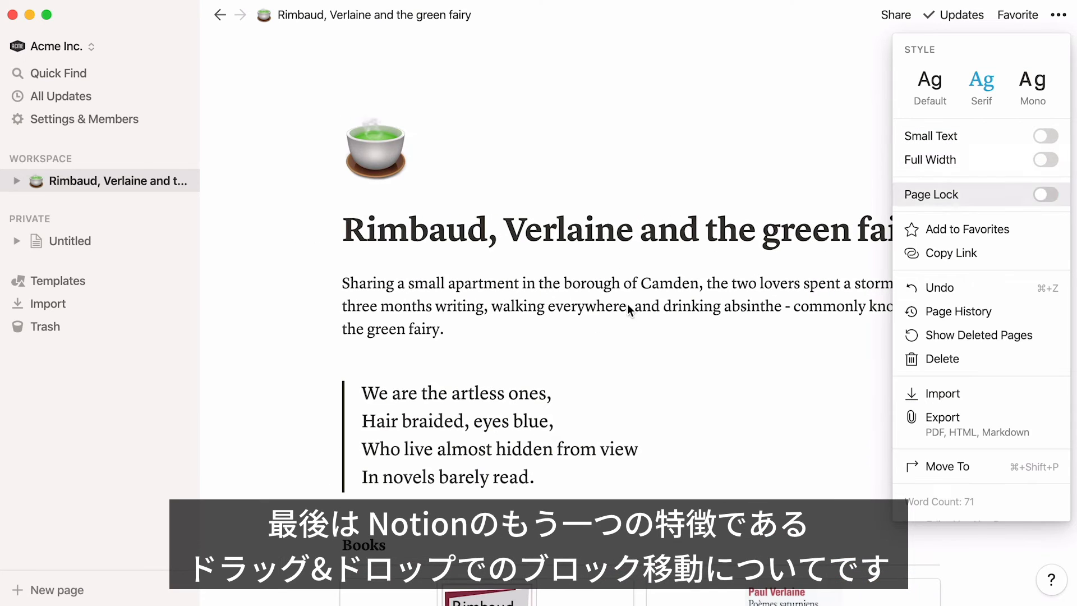
{"action": "left_click", "coordinate": [309, 437]}
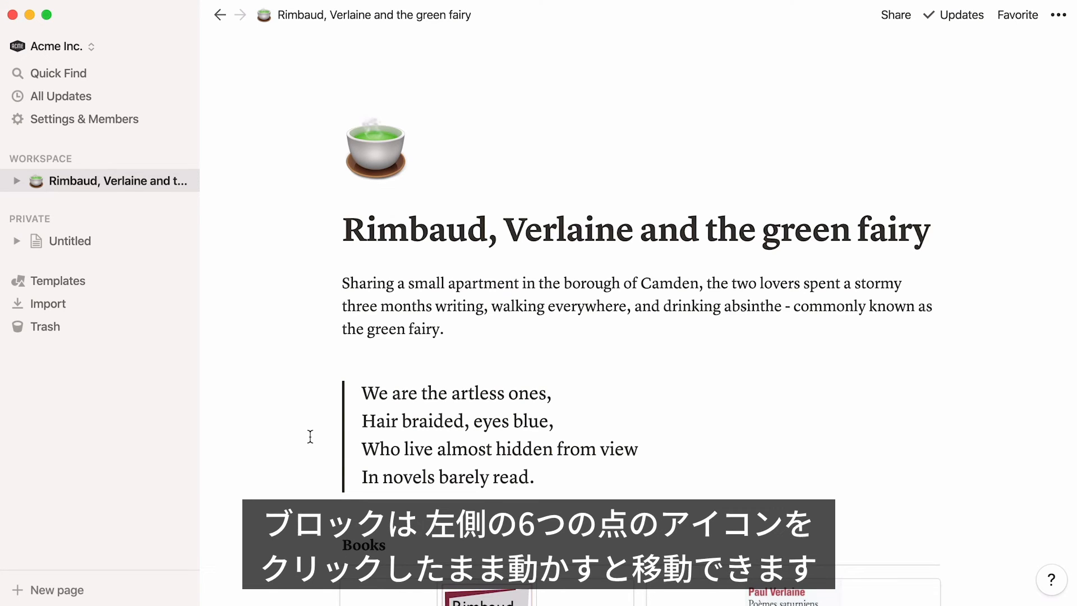
Move the quote block above the introductory paragraph, directly below the page title
{"action": "mouse_move", "coordinate": [312, 411]}
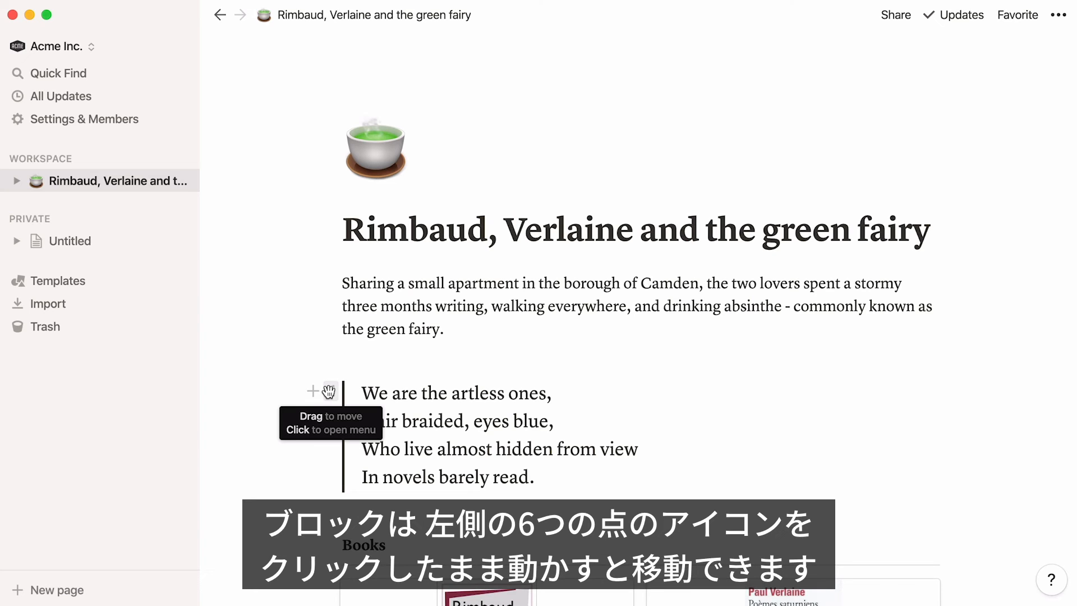
{"action": "left_click_drag", "start_coordinate": [329, 390], "coordinate": [340, 276]}
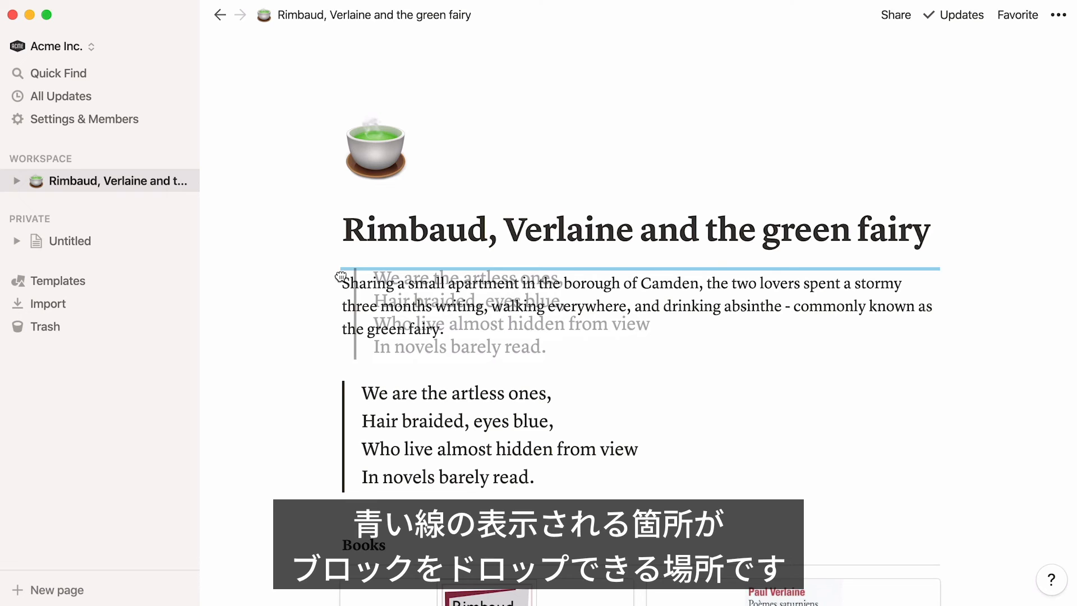
{"action": "left_click_drag", "start_coordinate": [340, 276], "coordinate": [341, 275]}
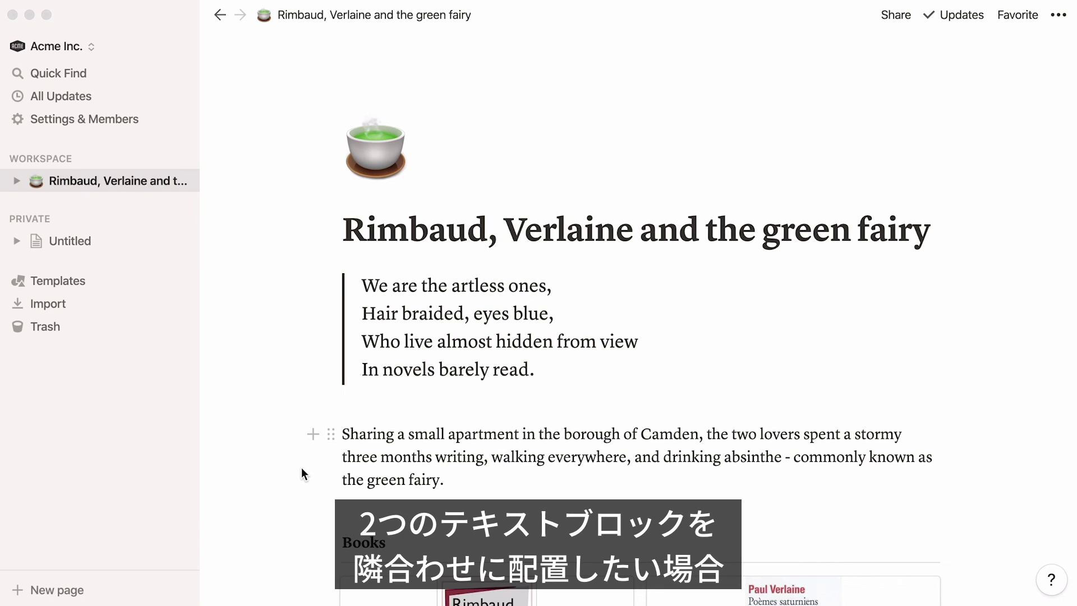
Place the paragraph in a column to the left of the quote, and narrow the paragraph's column
{"action": "left_click", "coordinate": [330, 433]}
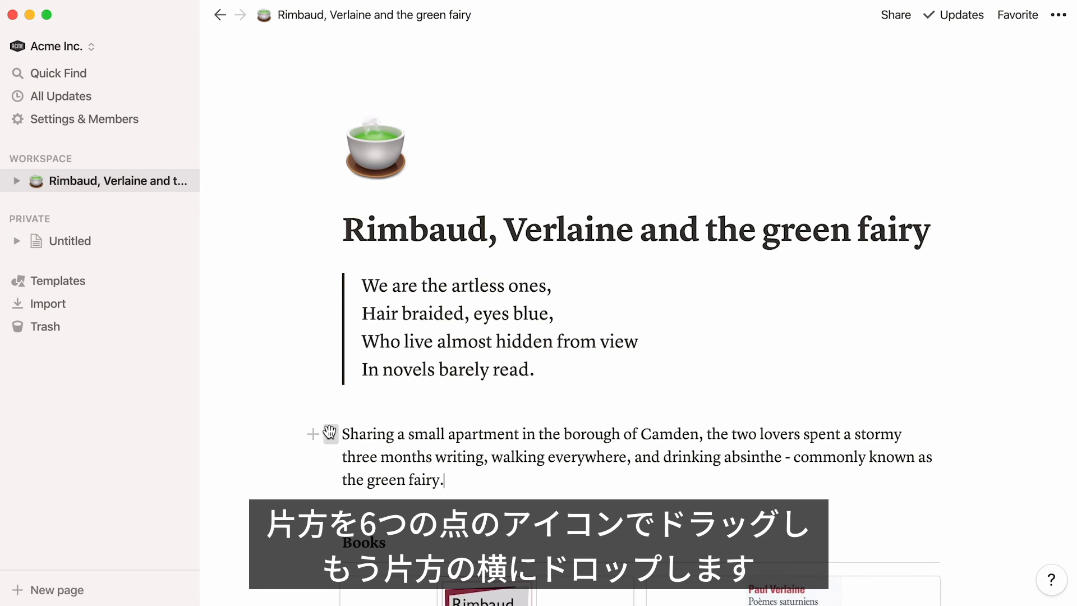
{"action": "left_click_drag", "start_coordinate": [330, 433], "coordinate": [307, 338]}
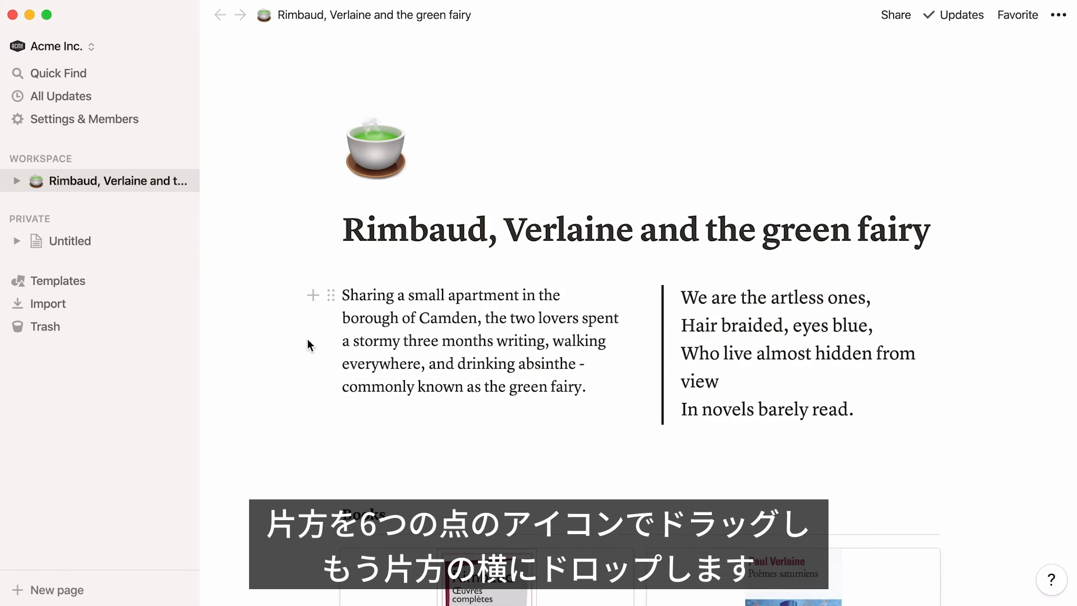
{"action": "left_click_drag", "start_coordinate": [642, 291], "coordinate": [589, 320]}
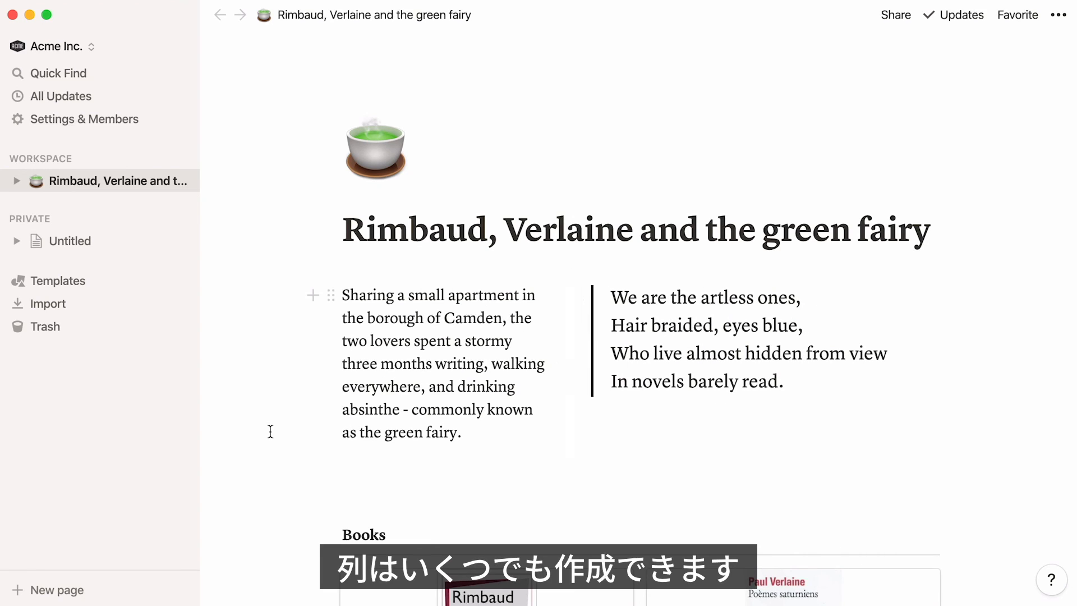
Remove the empty space between the two columns and the Books gallery
{"action": "key", "text": "Down"}
{"action": "key", "text": "Down"}
{"action": "key", "text": "BackSpace"}
{"action": "key", "text": "BackSpace"}
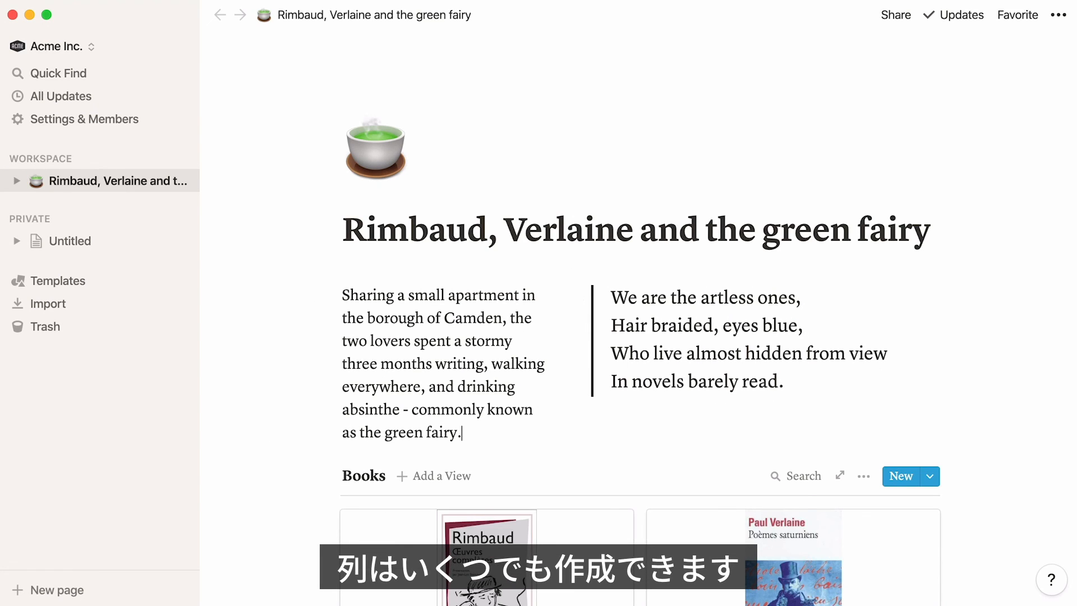